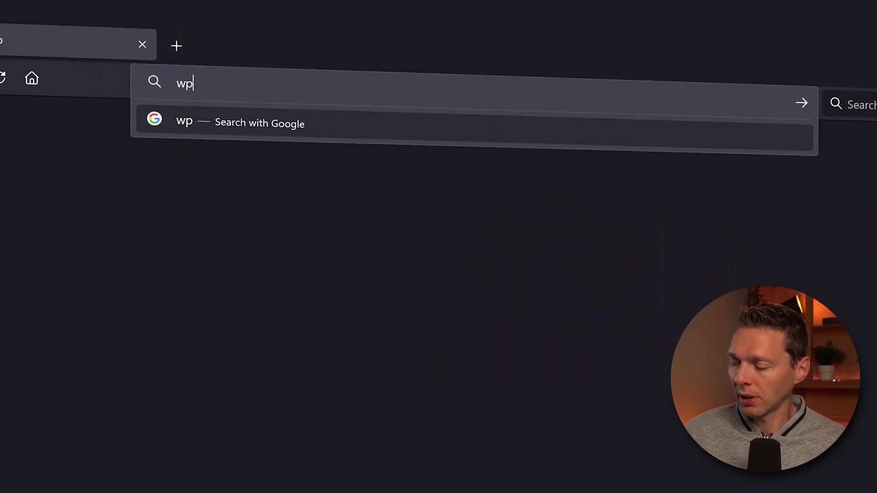
Load wp.discount/dokan in the browser to reach the Dokan multivendor homepage
type(".discount/doka")
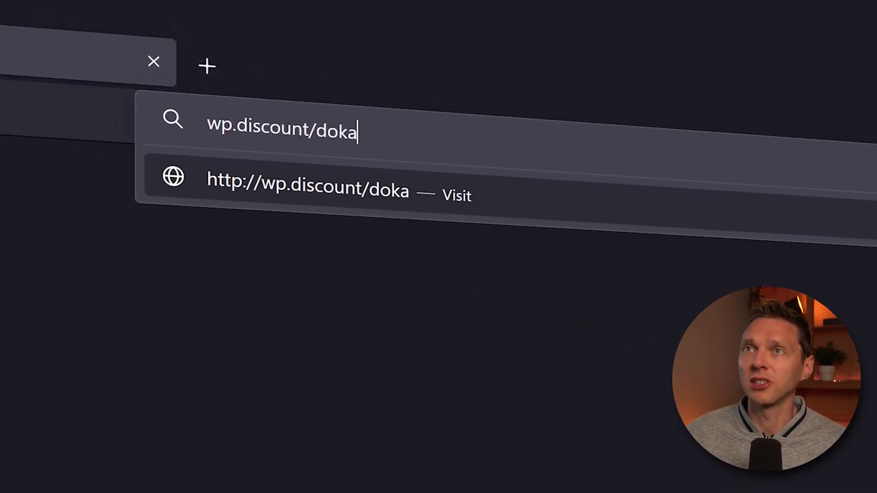
type("n")
key("Return")
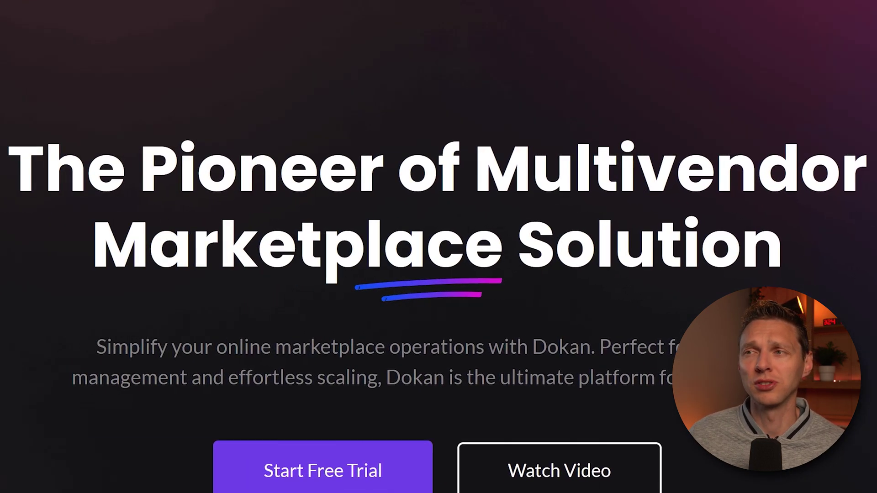
Open the Dokan WordPress Plugin page from the homepage
middle_click(812, 233)
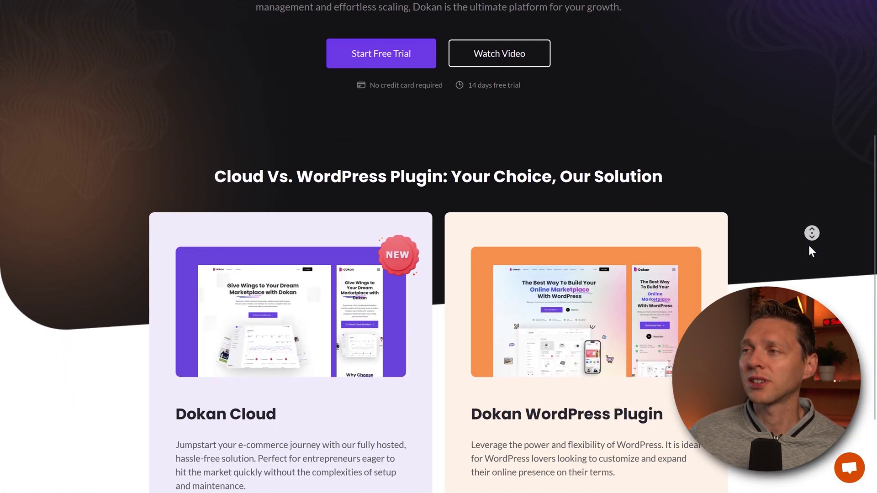
middle_click(808, 248)
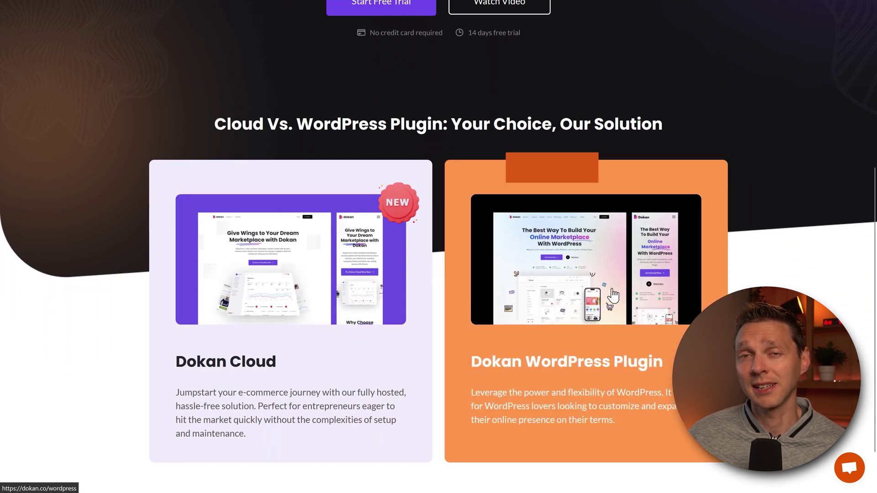
left_click(613, 296)
middle_click(680, 183)
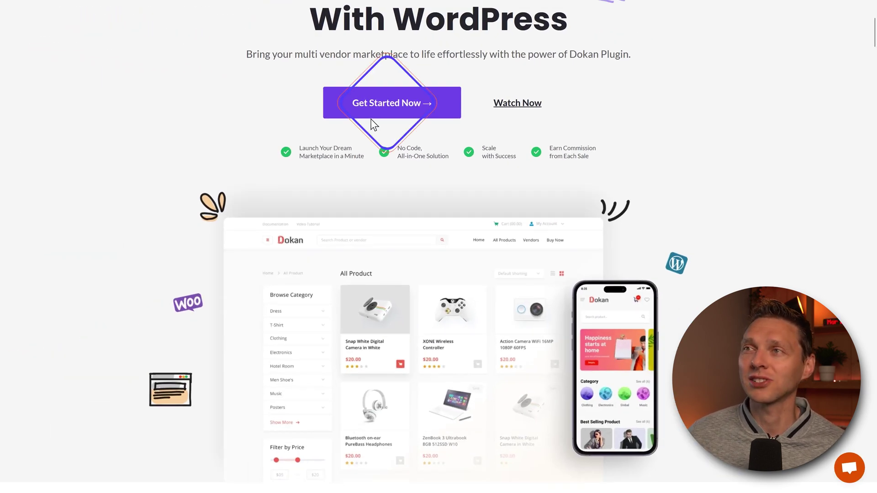
Compare annual and lifetime pricing, then download the Always Free dokan-lite.3.10.1.zip
left_click(381, 114)
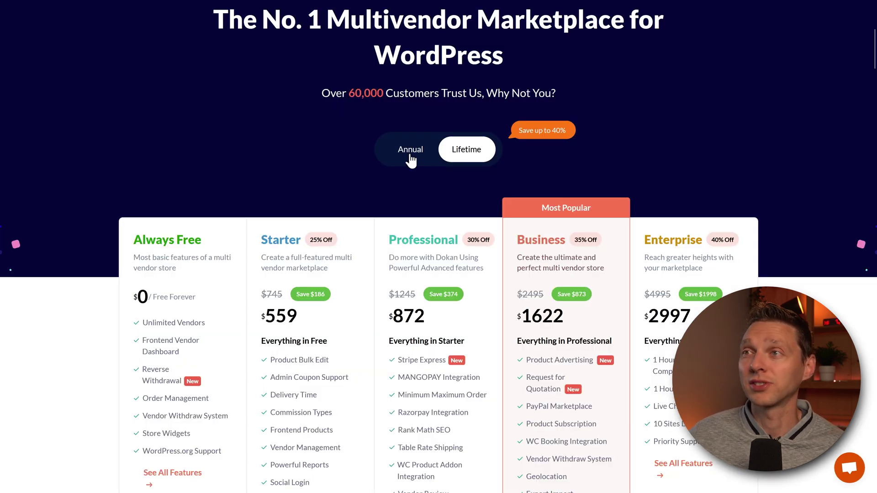
left_click(410, 150)
left_click(460, 155)
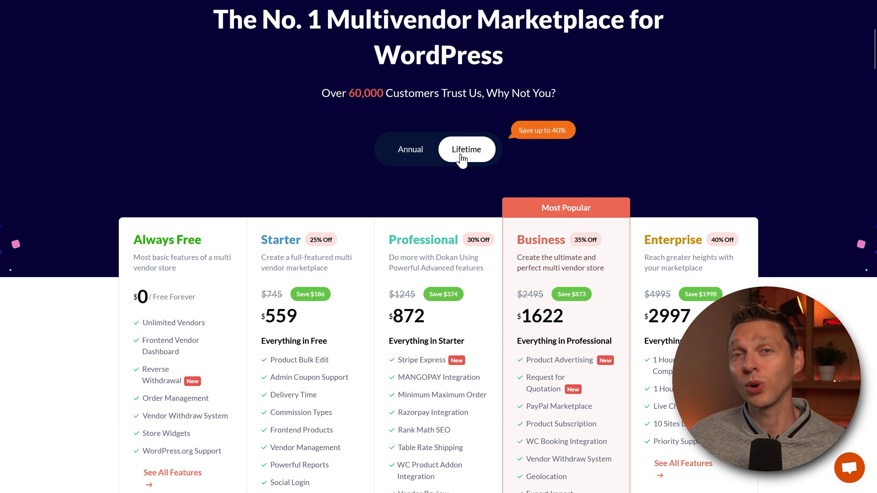
scroll(434, 147, "up", 2)
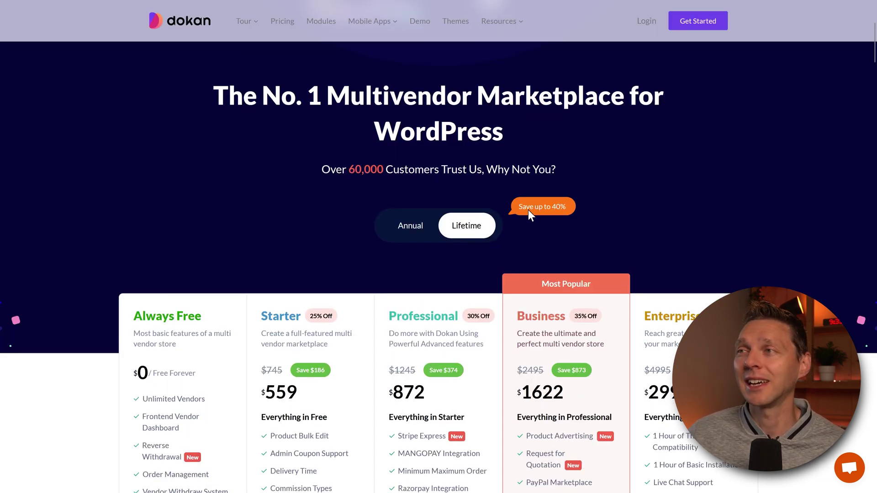
middle_click(296, 212)
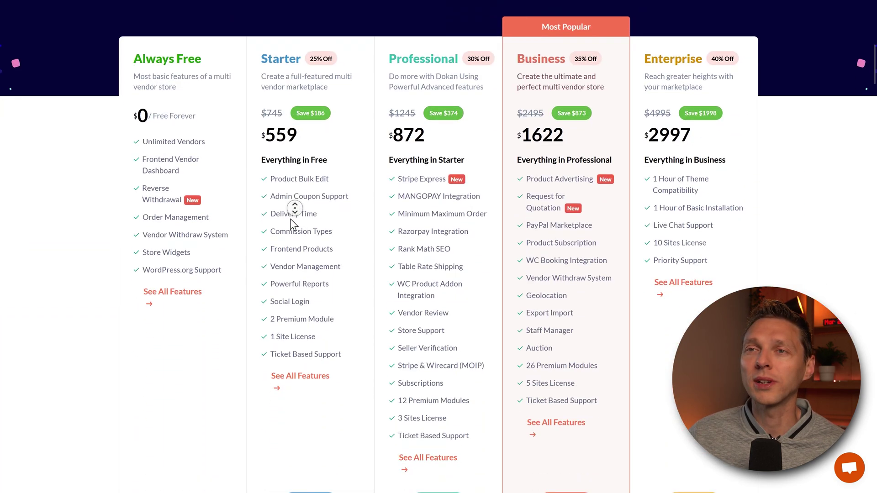
left_click(183, 405)
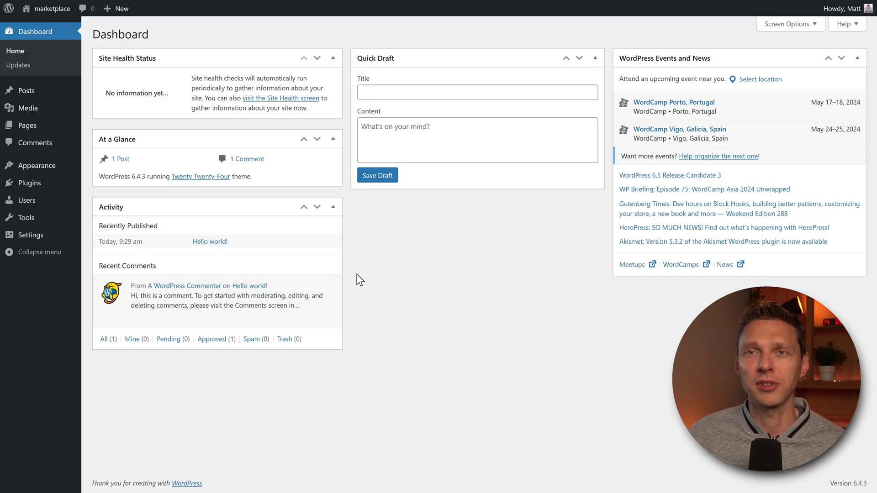
Upload dokan-lite.3.10.1.zip as a new plugin, install it and activate Dokan
mouse_move(77, 184)
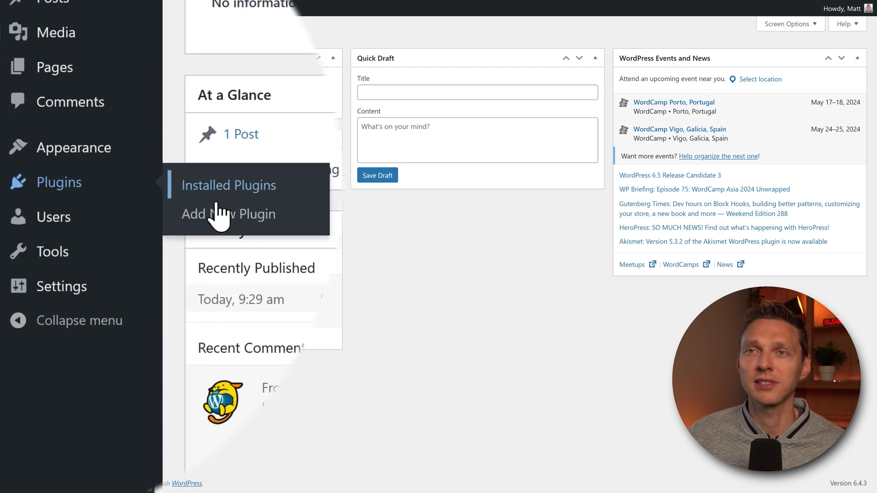
left_click(224, 215)
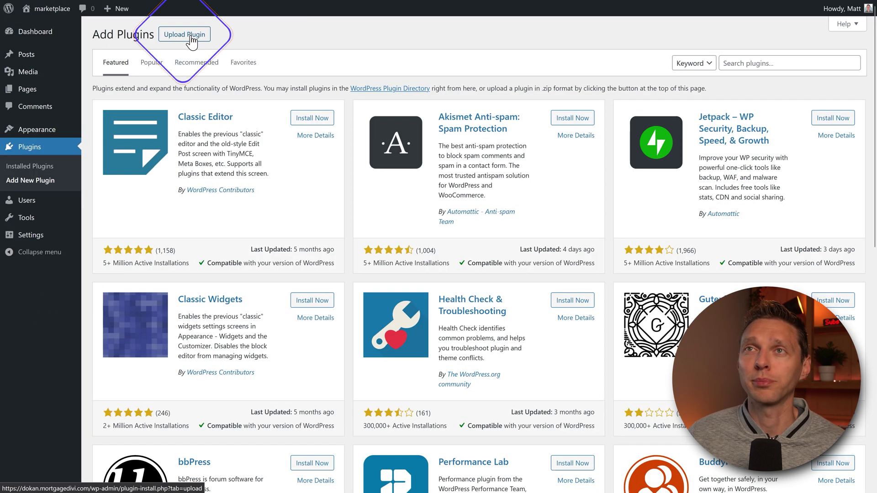
left_click(184, 34)
left_click(397, 125)
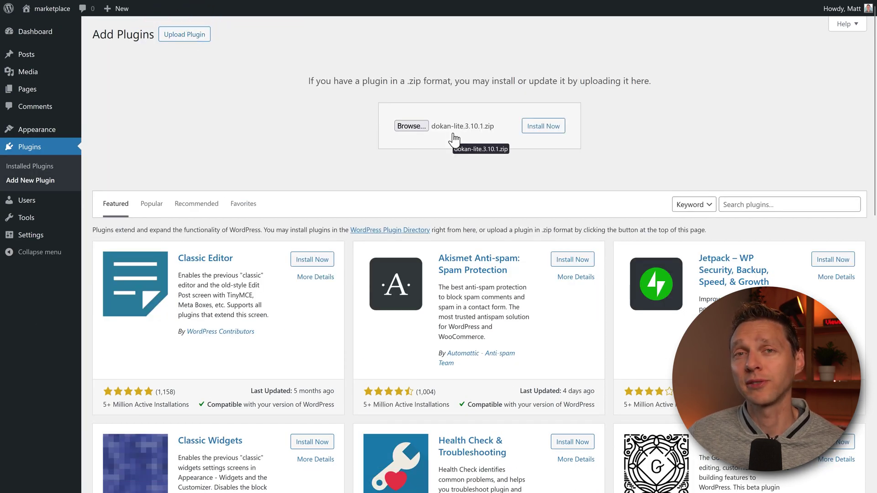
left_click(544, 126)
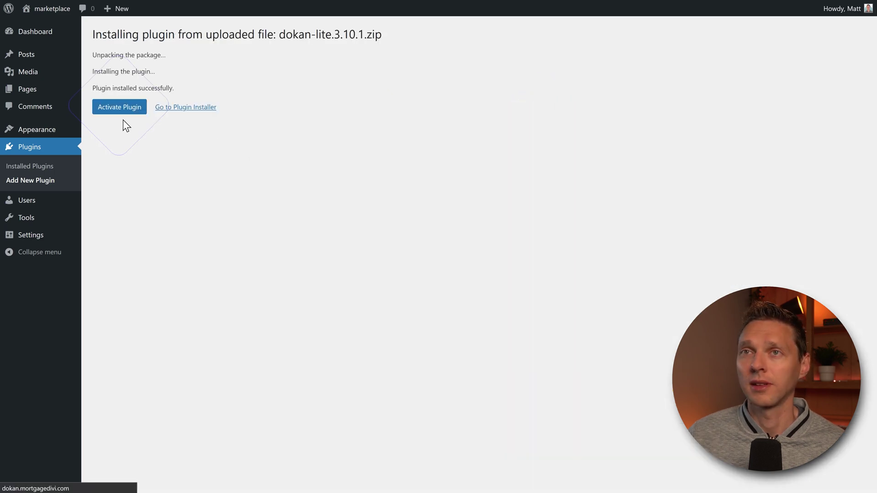
left_click(119, 107)
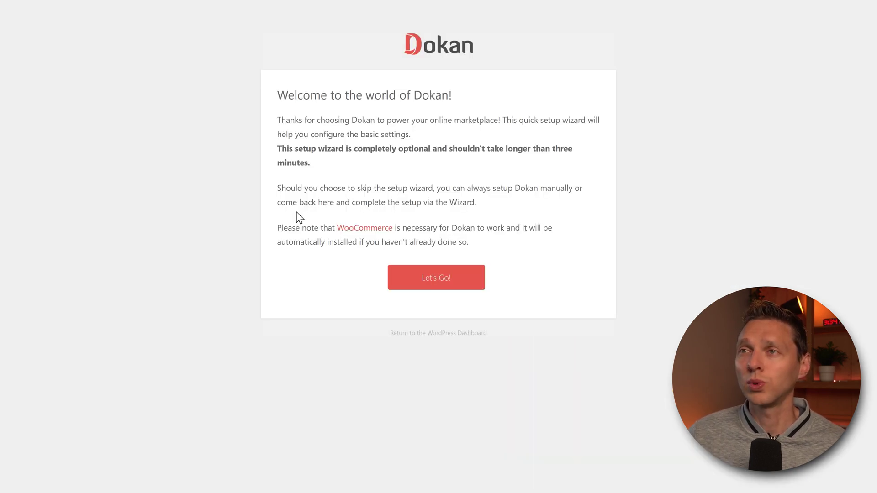
Launch the Dokan wizard and accept Store Setup with vendor URL 'store' and Vendor fee recipients
left_click(437, 277)
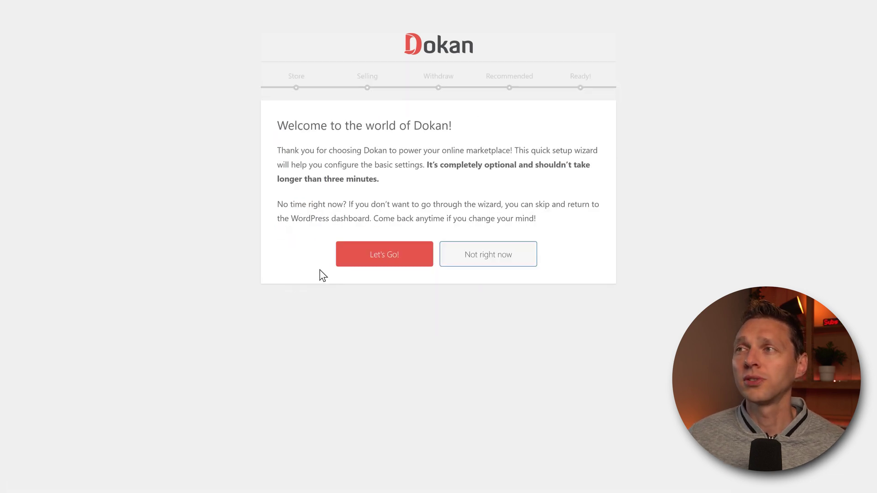
left_click(394, 256)
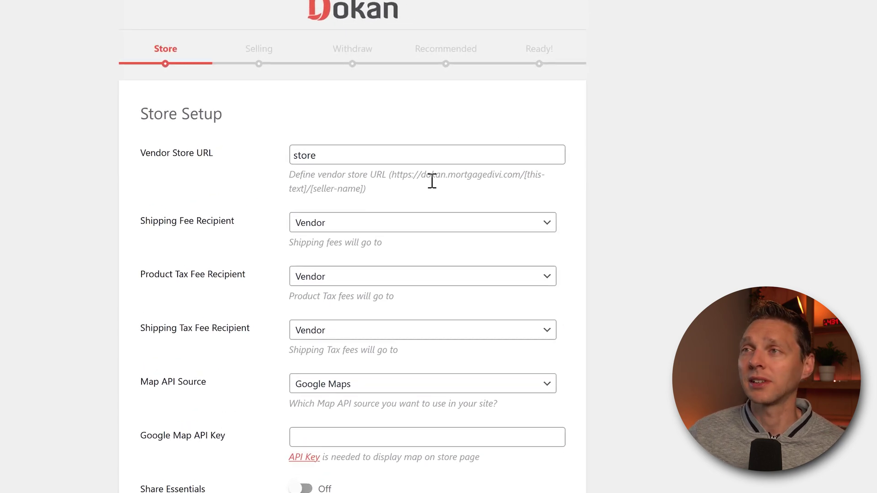
left_click_drag(517, 183, 290, 196)
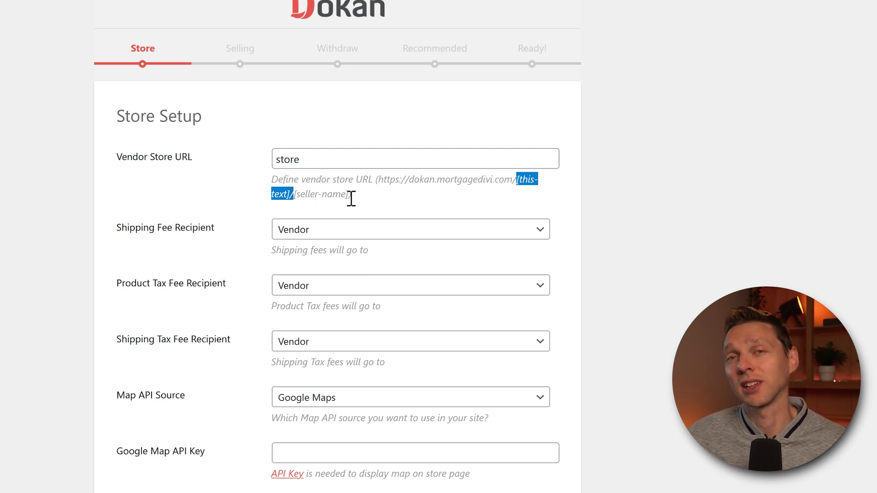
left_click(243, 193)
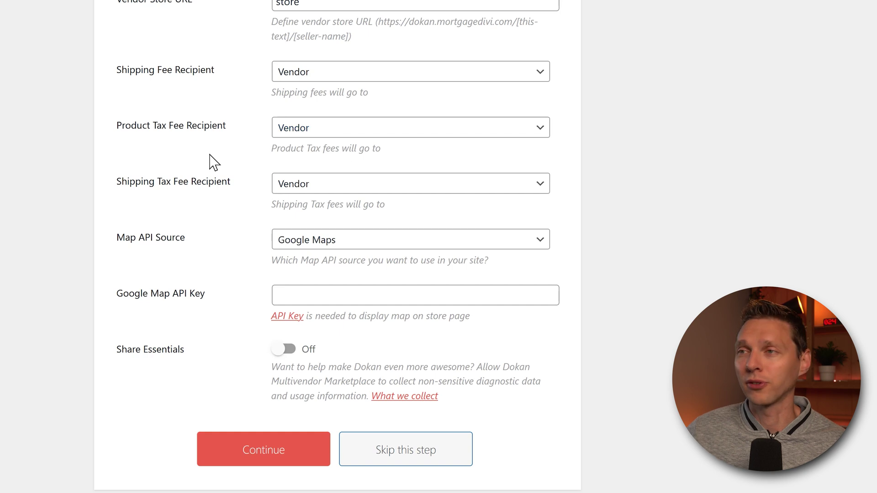
left_click(264, 447)
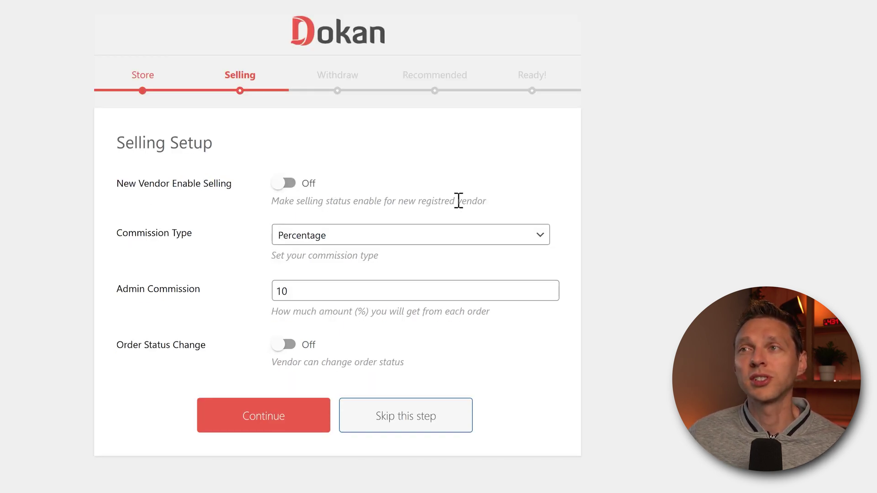
Turn on New Vendor Enable Selling and Order Status Change, keeping 10% Percentage commission
left_click(284, 184)
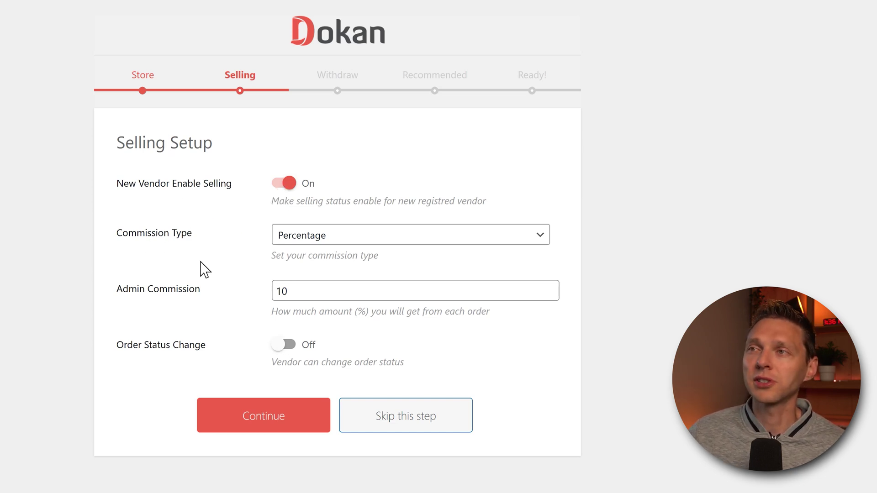
left_click(300, 242)
left_click(266, 241)
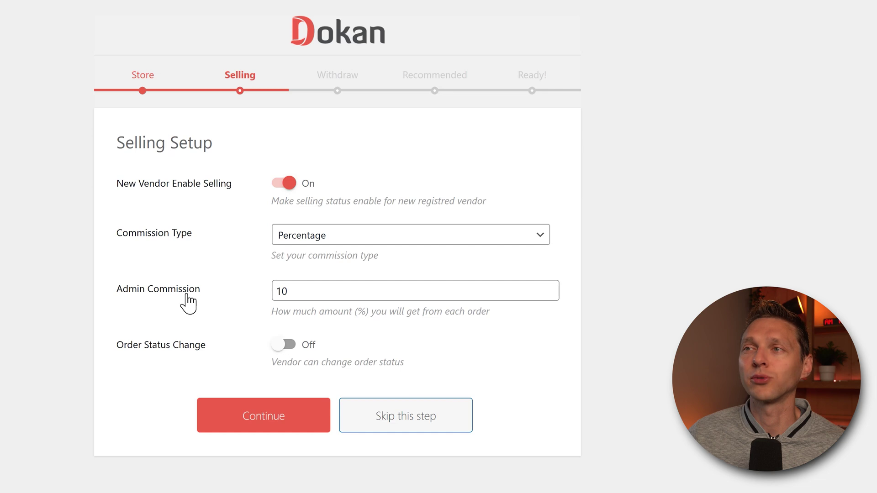
double_click(302, 290)
left_click(237, 328)
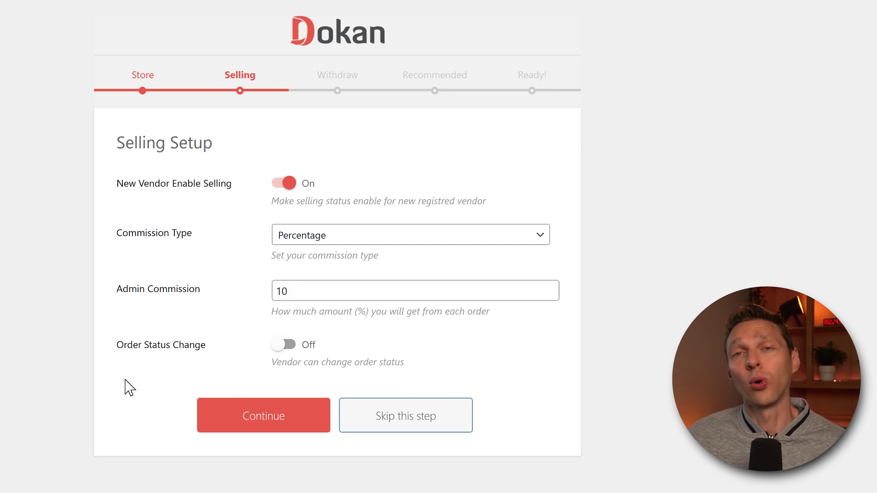
left_click(285, 345)
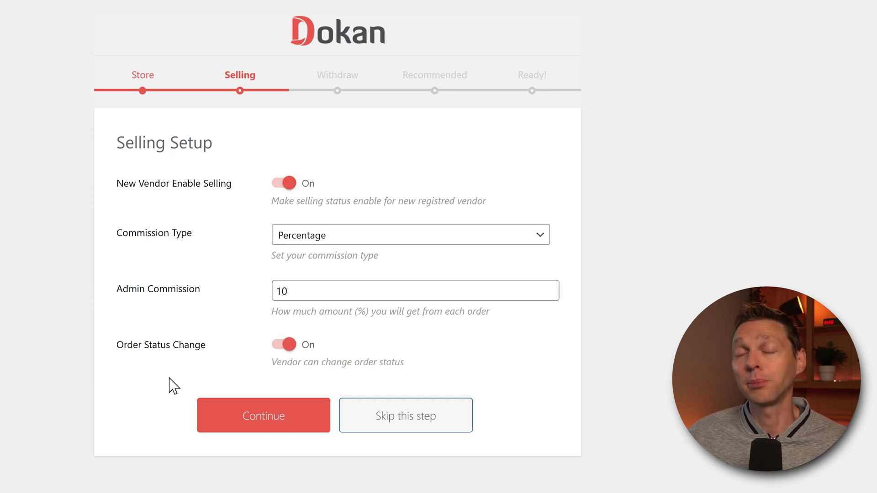
left_click(225, 424)
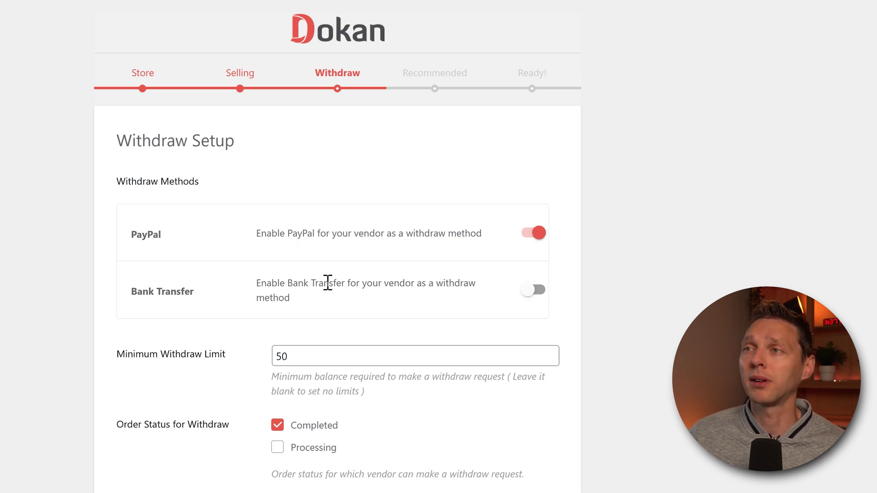
Leave Bank Transfer off, raise the minimum withdraw limit from 50 to 100, and continue
left_click(537, 295)
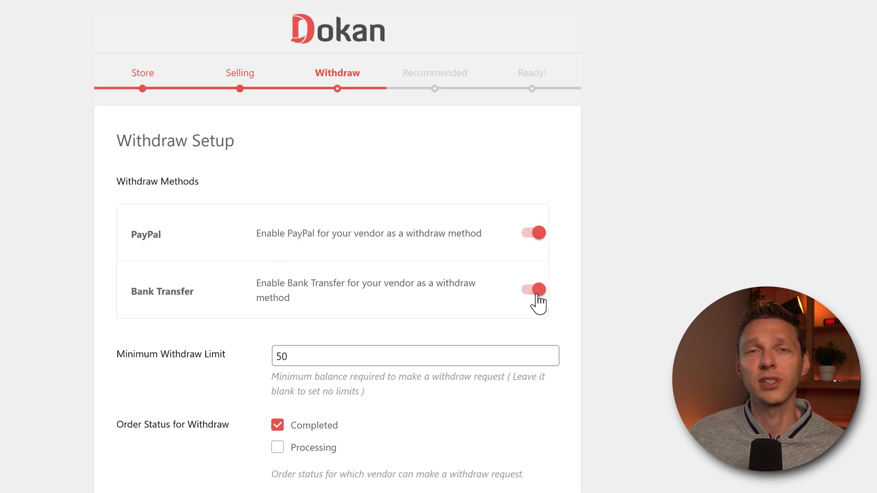
left_click(537, 295)
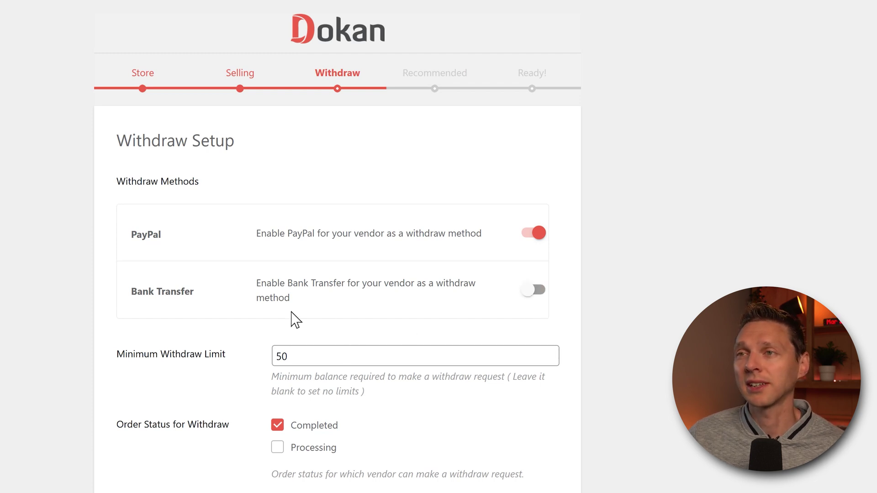
double_click(305, 356)
type("100")
left_click(249, 340)
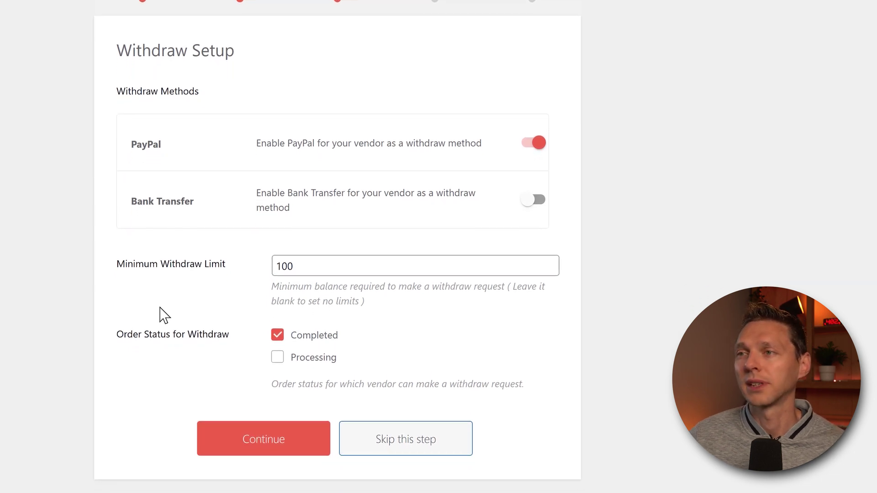
left_click(283, 431)
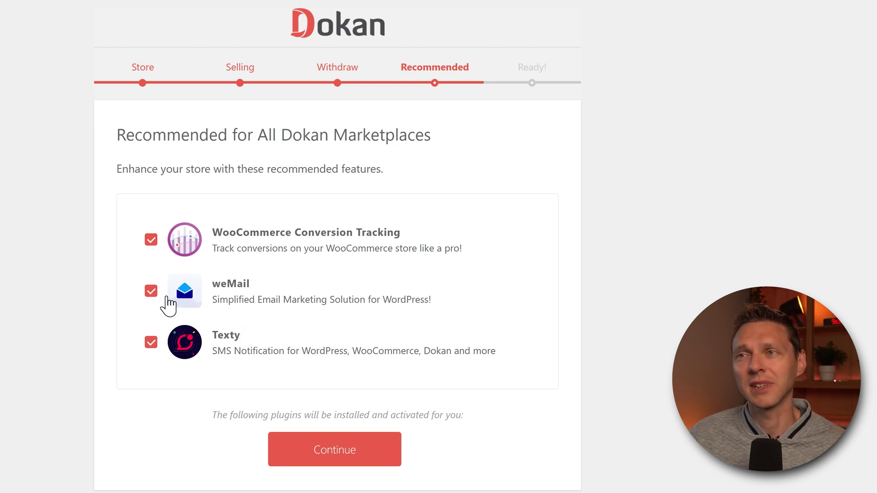
Skip weMail and Texty, keep Conversion Tracking, finish the wizard and go to the Dokan dashboard
left_click(151, 291)
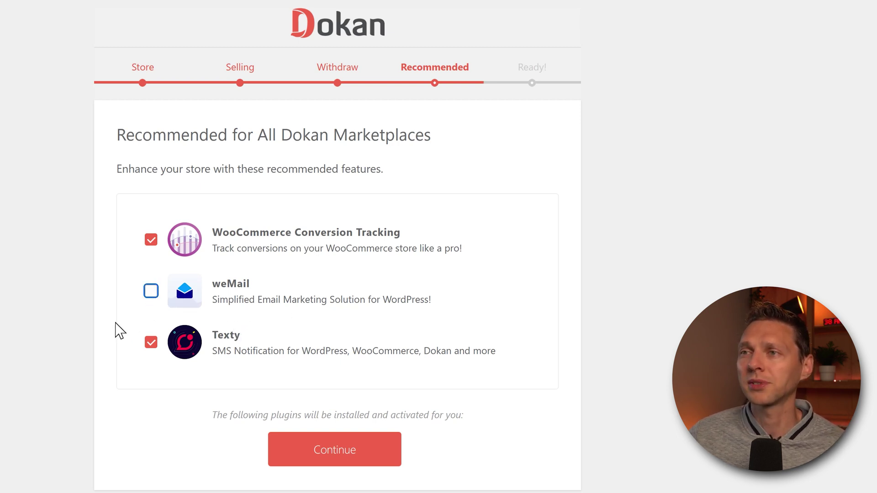
left_click(235, 350)
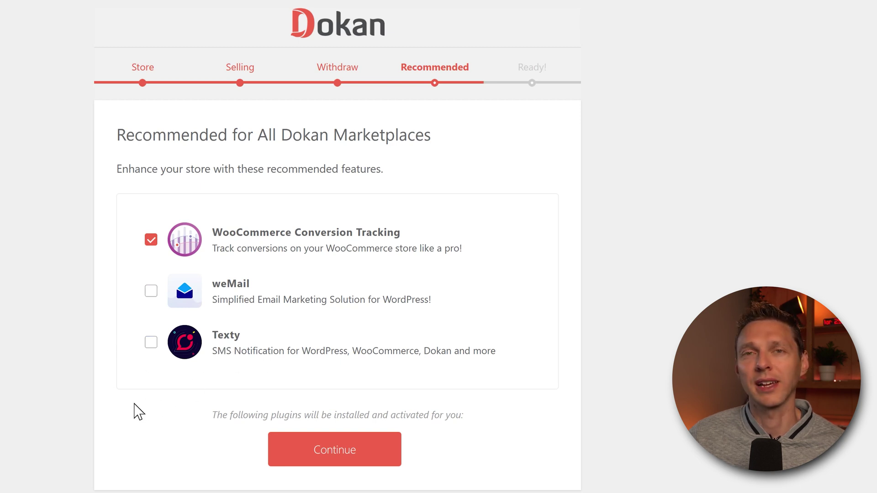
left_click(334, 450)
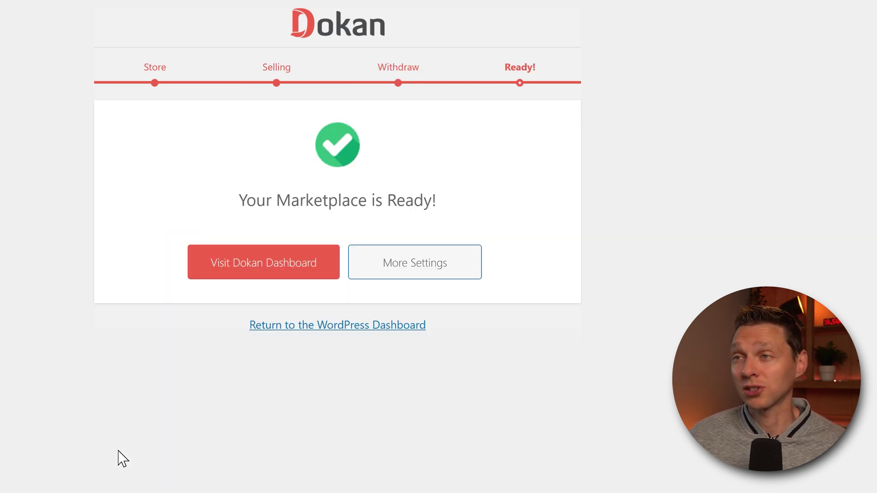
left_click(257, 274)
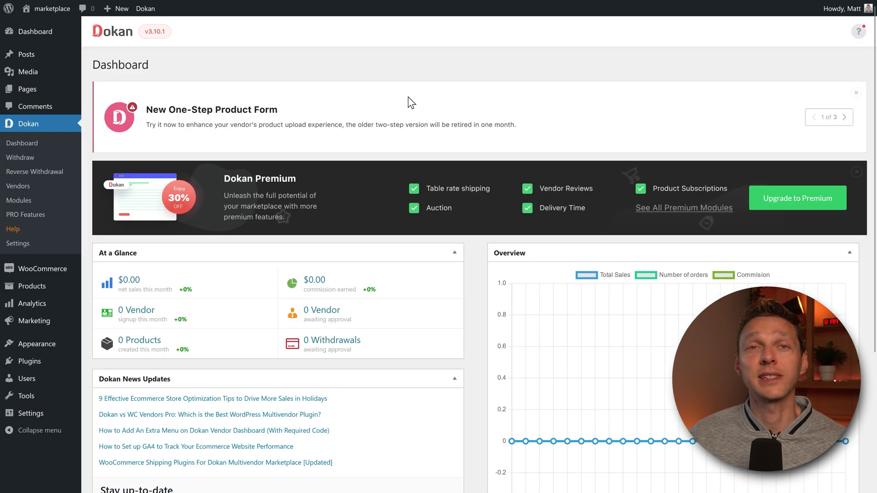
Page through and dismiss the 'What's new in Dokan Version 3.10.1' notice, then return to the top
left_click(844, 117)
left_click(844, 117)
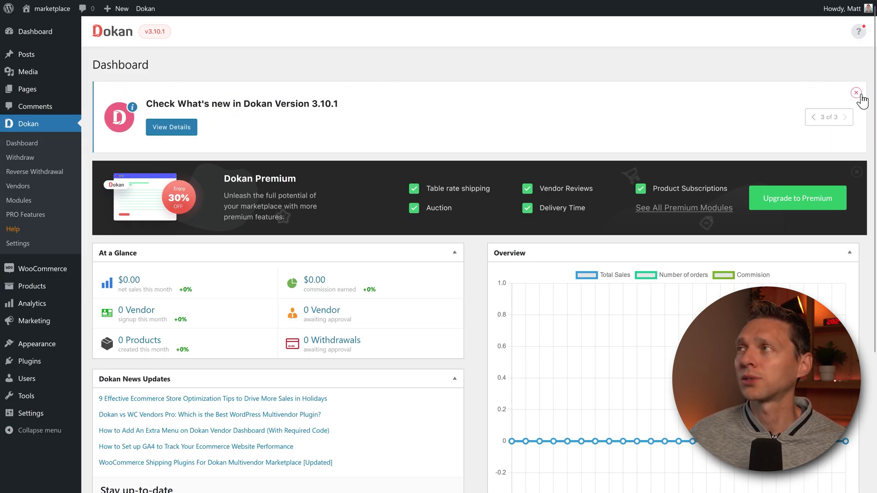
left_click(856, 92)
middle_click(654, 60)
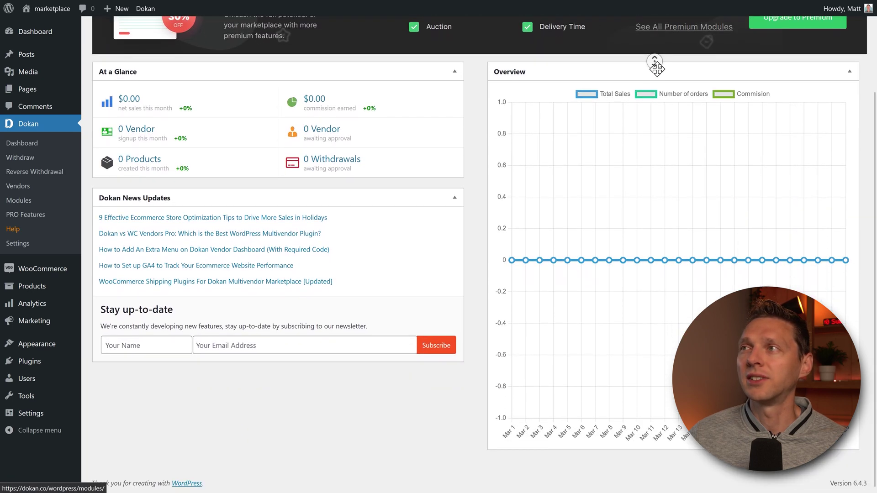
left_click(657, 69)
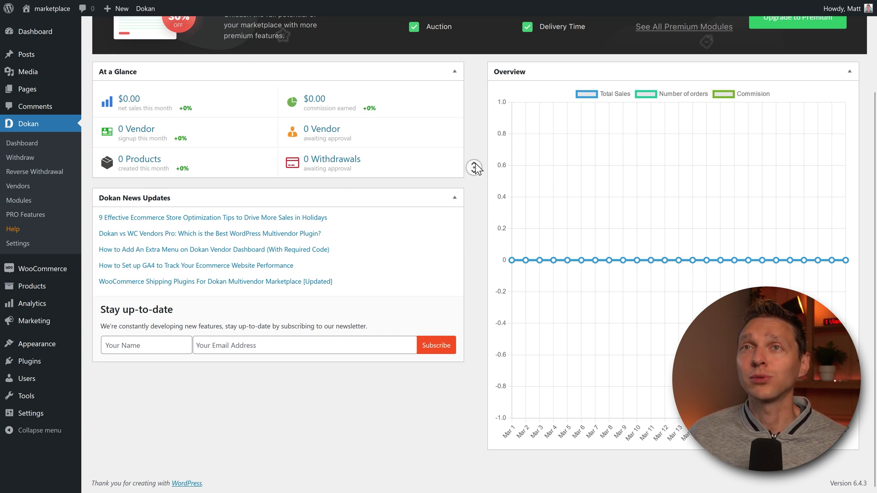
scroll(474, 166, "up", 2)
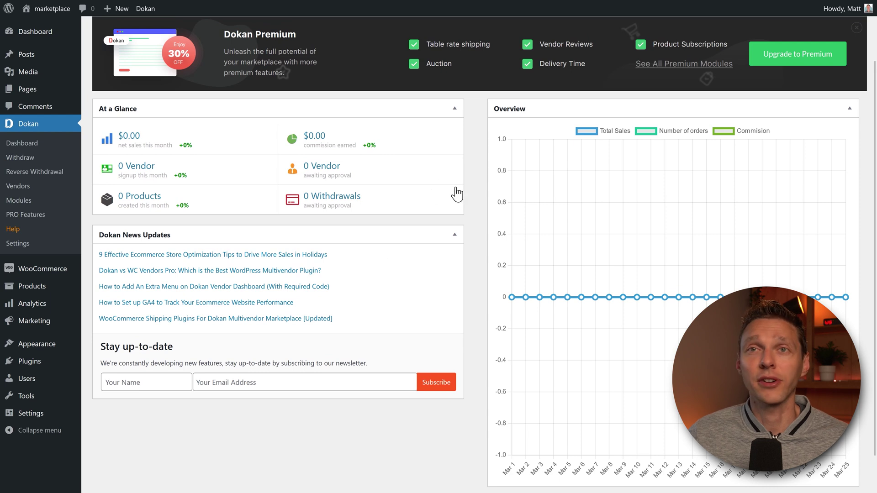
scroll(263, 63, "up", 3)
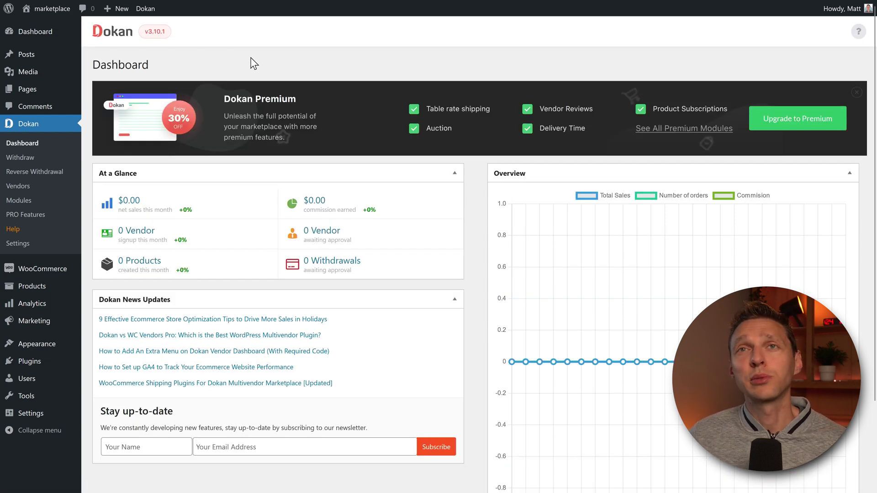
Open the live marketplace site in a new browser tab
mouse_move(50, 10)
right_click(44, 28)
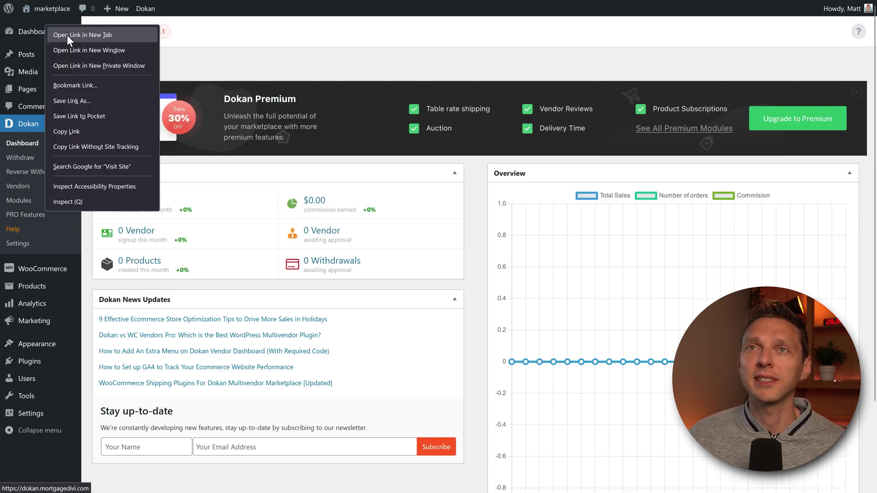
middle_click(803, 127)
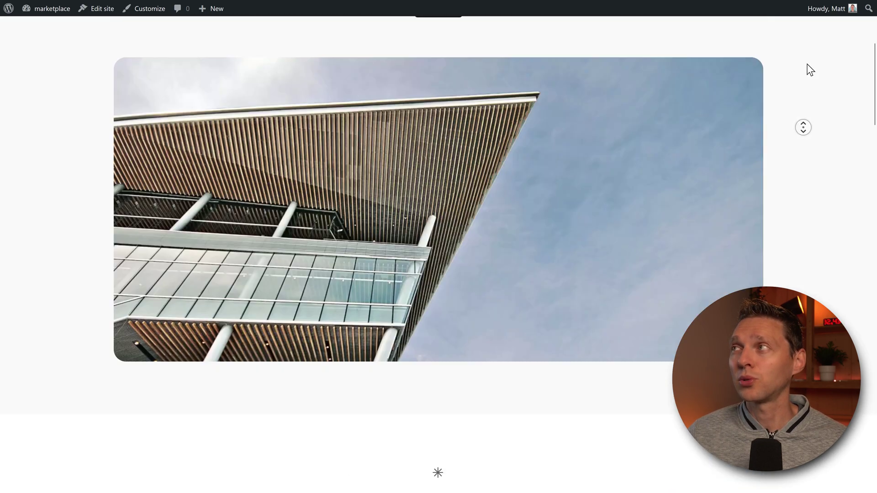
Find the free Dokani theme on Dokan's Themes page and download its package
middle_click(808, 73)
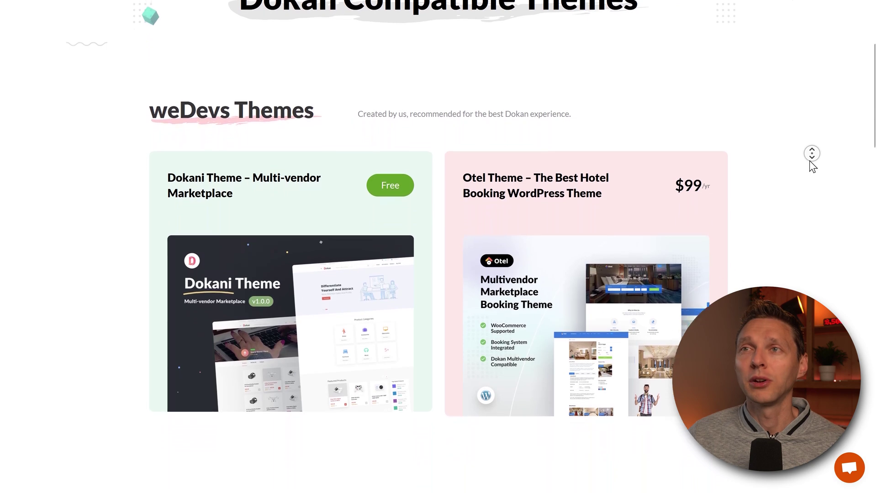
middle_click(811, 166)
left_click(280, 246)
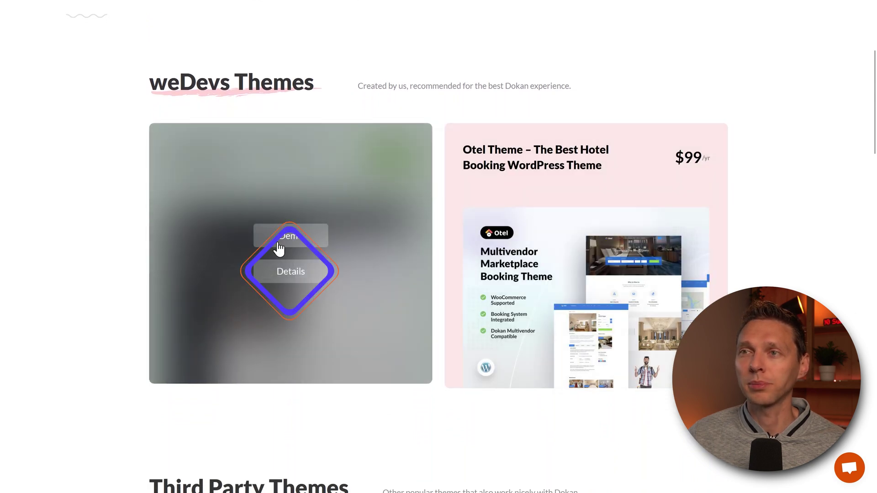
left_click(294, 272)
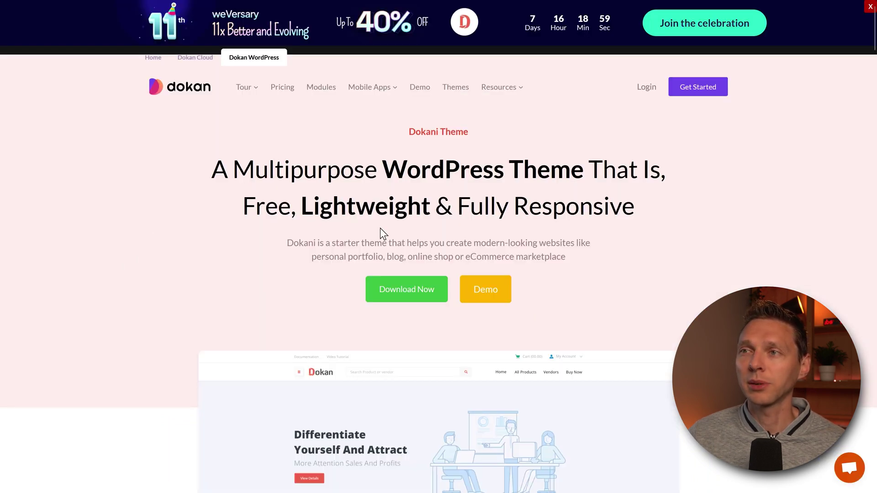
left_click(402, 292)
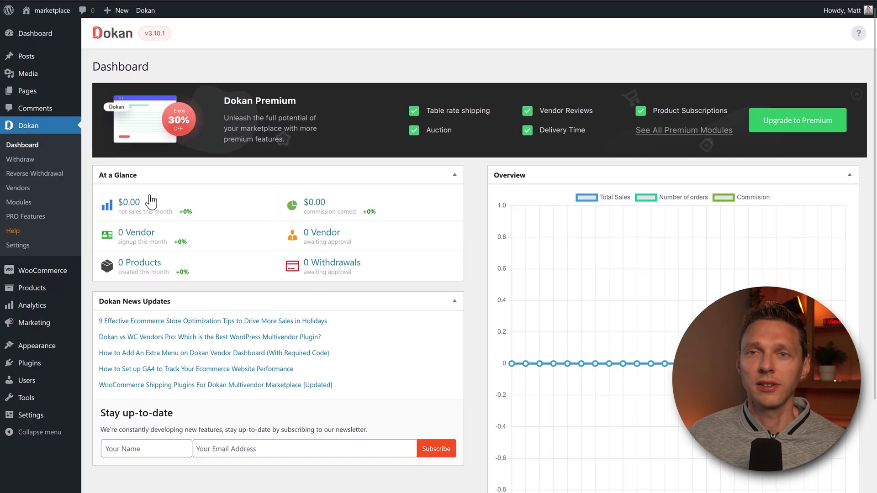
Upload dokani-develop.zip as a new theme, install it and activate dokani
mouse_move(46, 347)
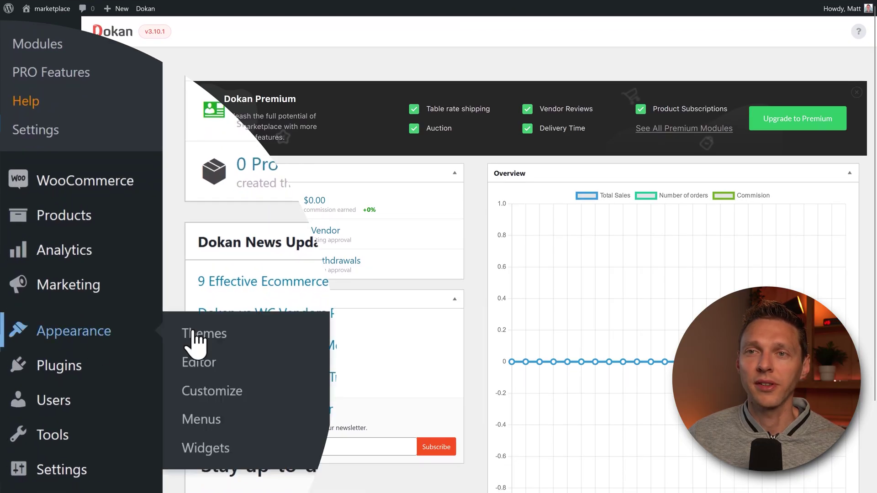
left_click(214, 336)
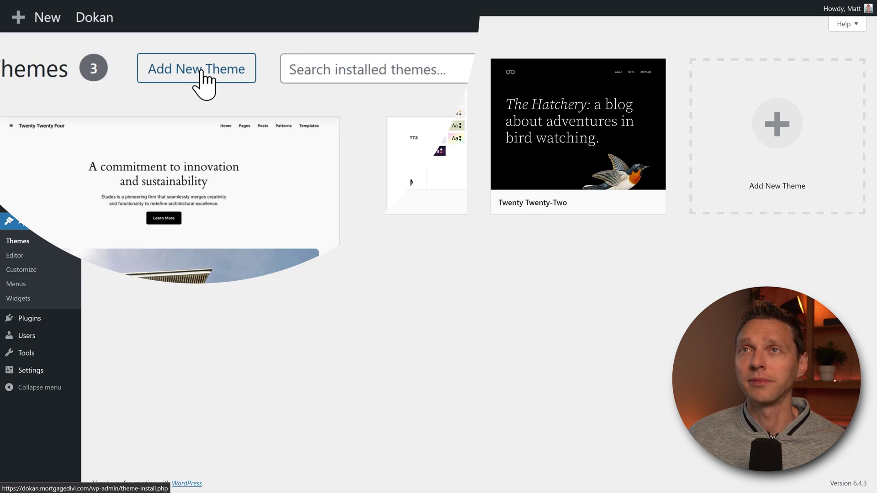
left_click(200, 72)
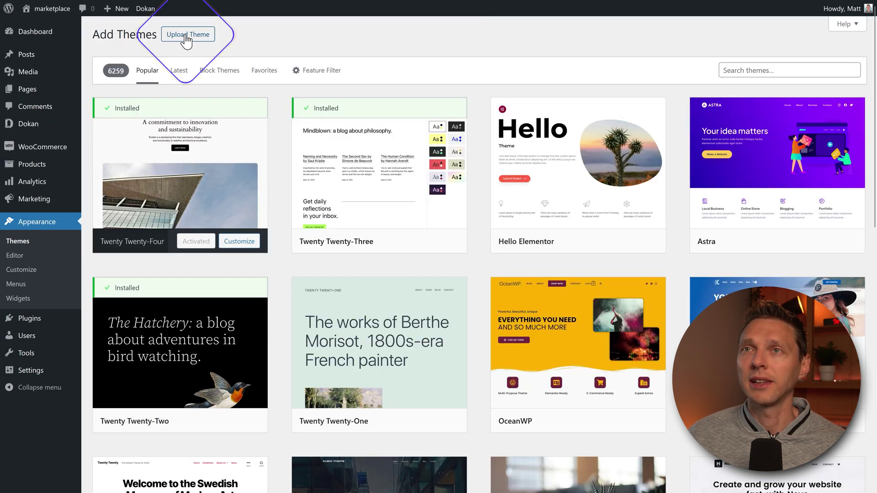
left_click(185, 37)
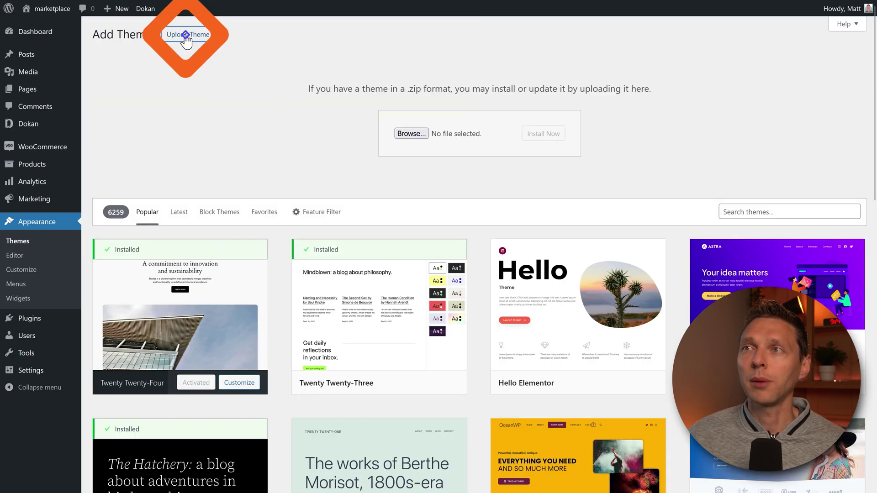
left_click(411, 133)
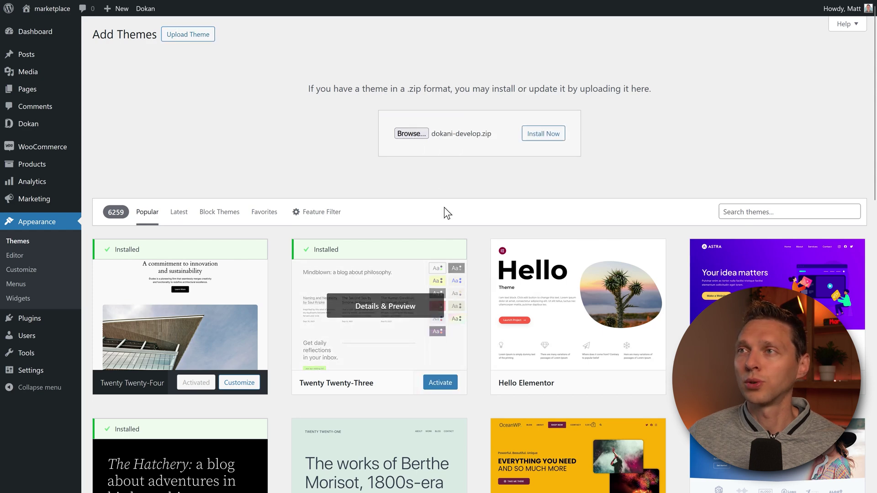
left_click(542, 134)
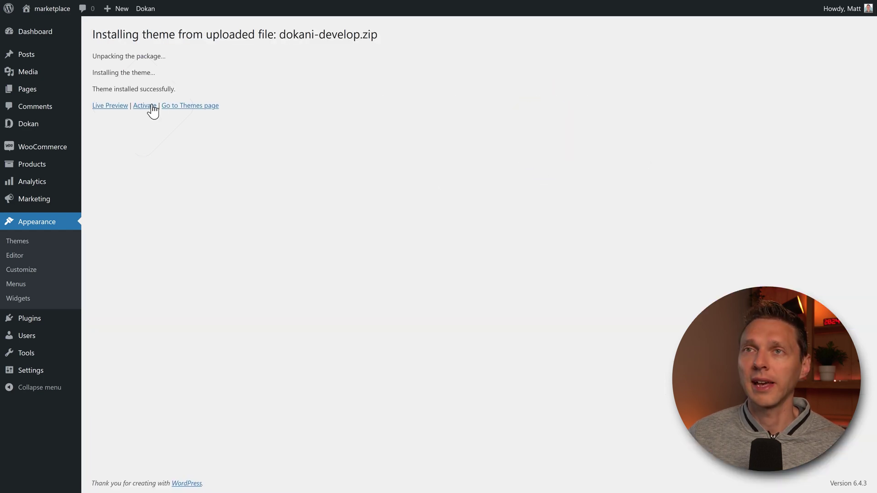
left_click(152, 106)
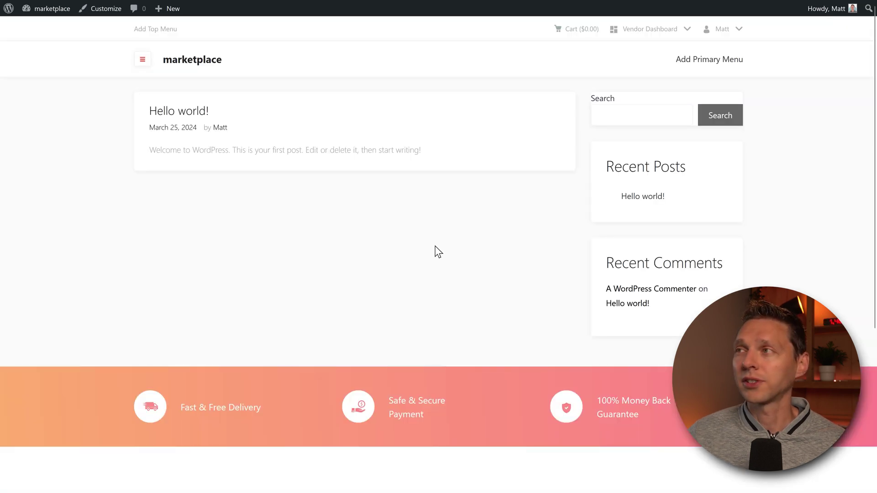
Scroll the dokani-themed marketplace front page down to the footer and back up
scroll(796, 188, "down", 4)
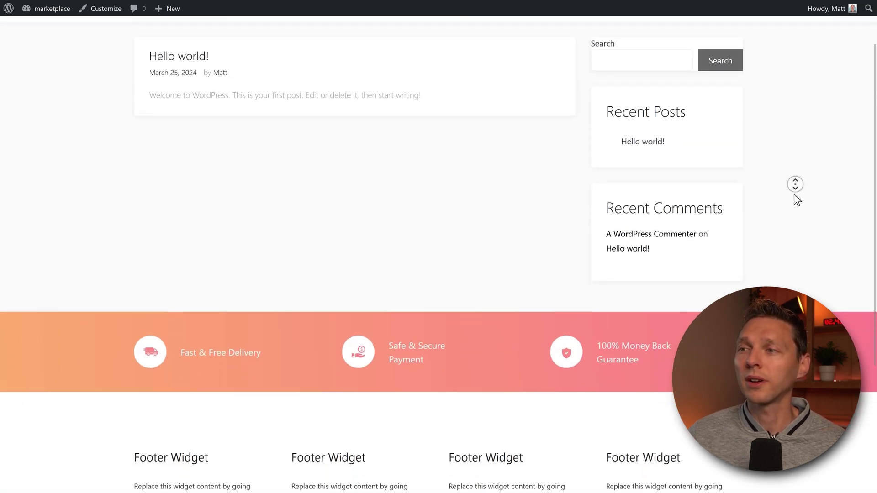
scroll(795, 184, "up", 6)
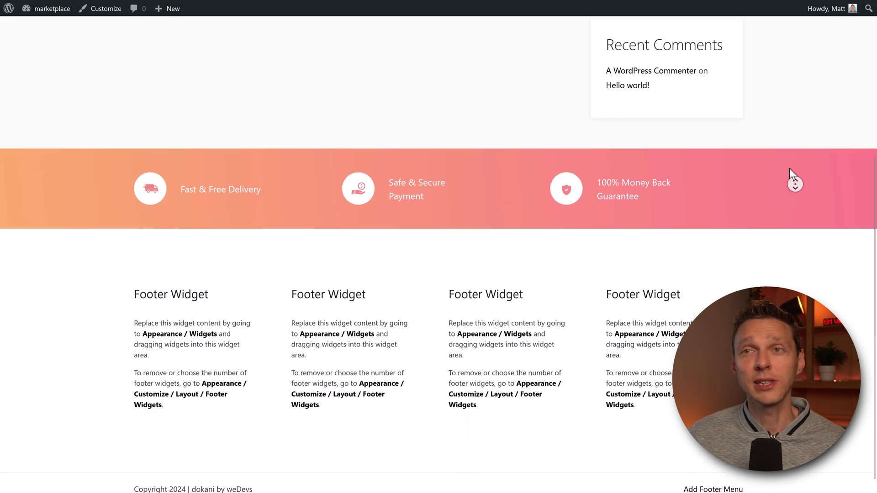
middle_click(807, 92)
scroll(808, 100, "down", 3)
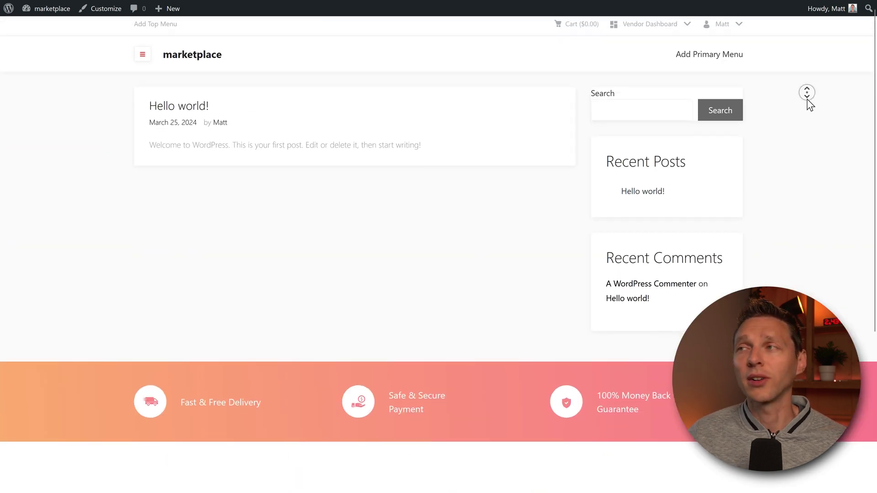
scroll(810, 105, "down", 3)
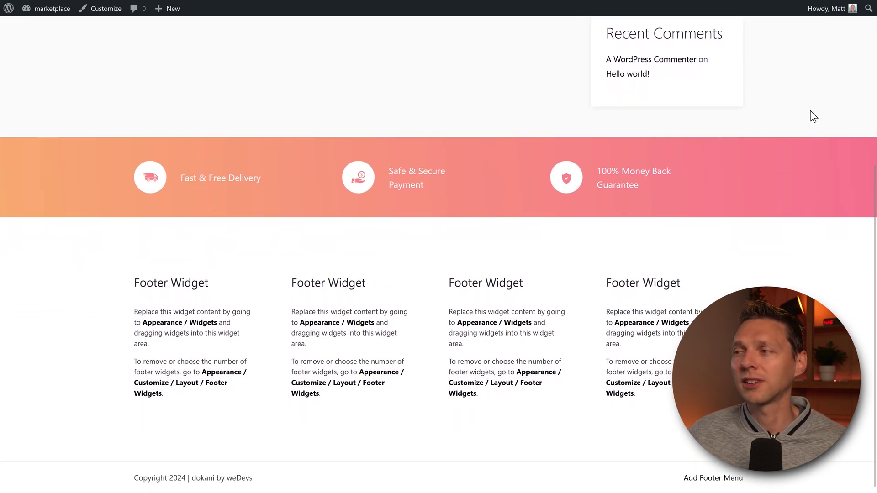
middle_click(828, 143)
scroll(828, 144, "up", 5)
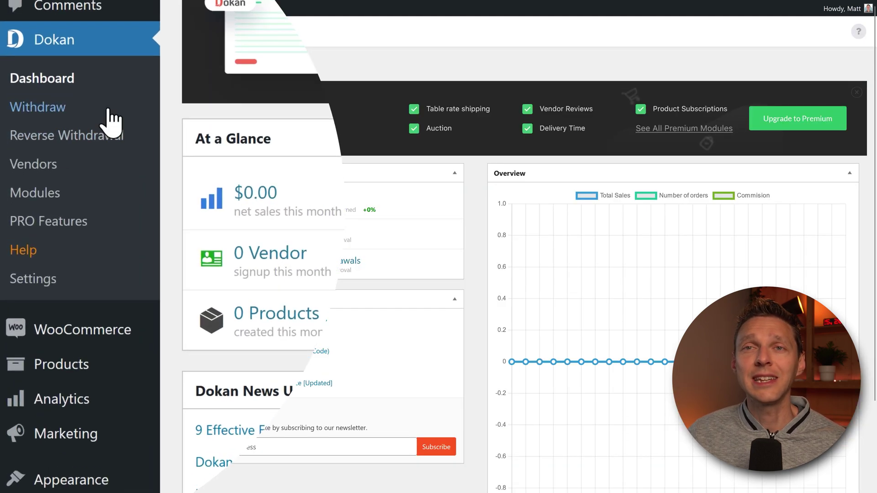
Open Dokan Settings and scroll through the General section
left_click(45, 276)
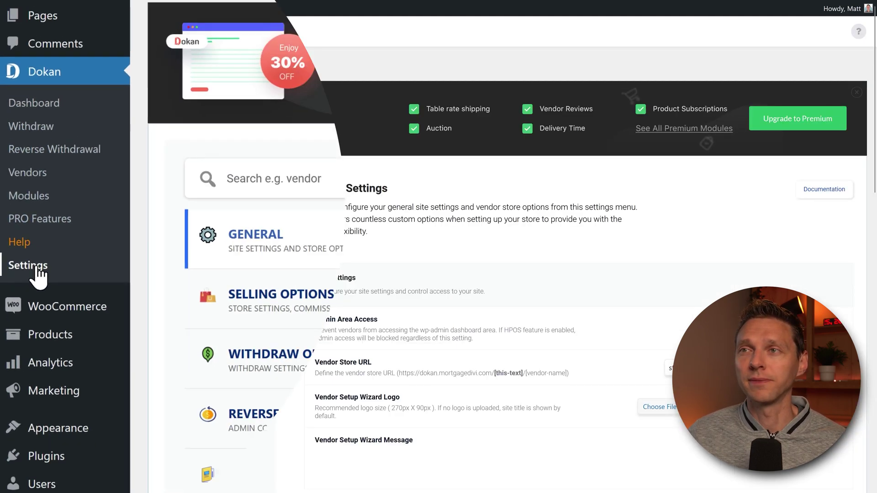
middle_click(467, 173)
scroll(466, 172, "down", 3)
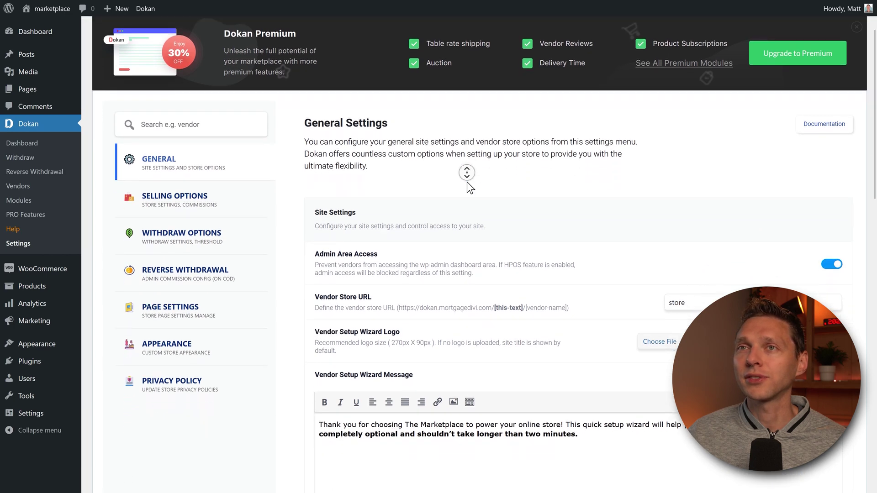
middle_click(510, 175)
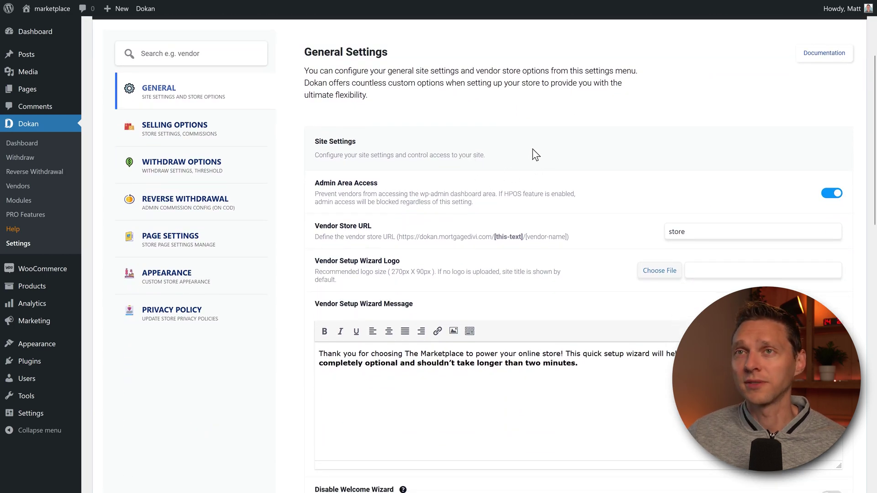
scroll(432, 96, "down", 1)
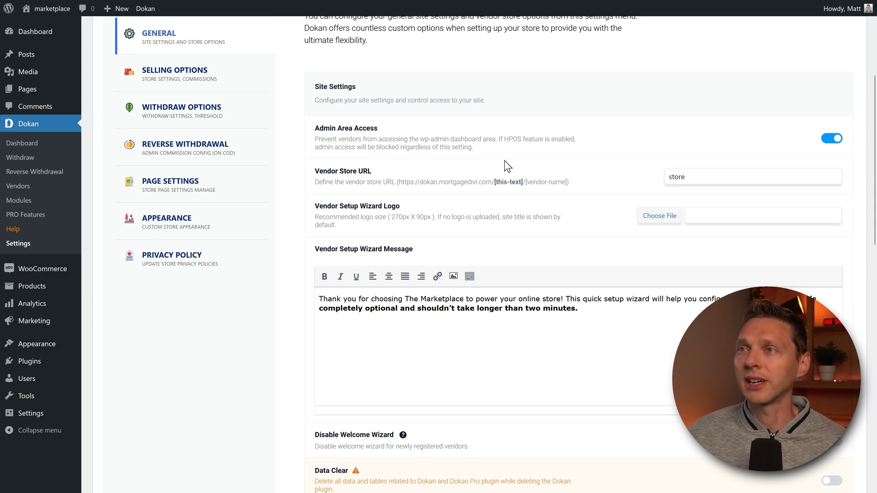
scroll(503, 130, "down", 1)
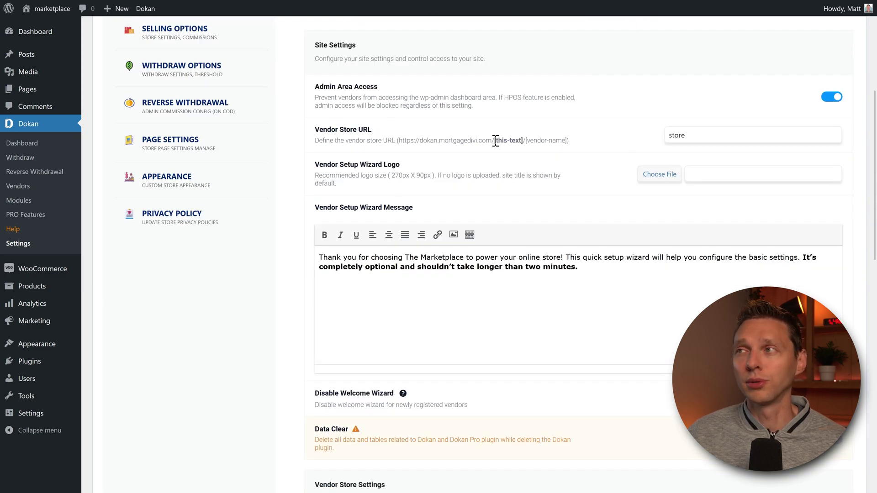
middle_click(530, 143)
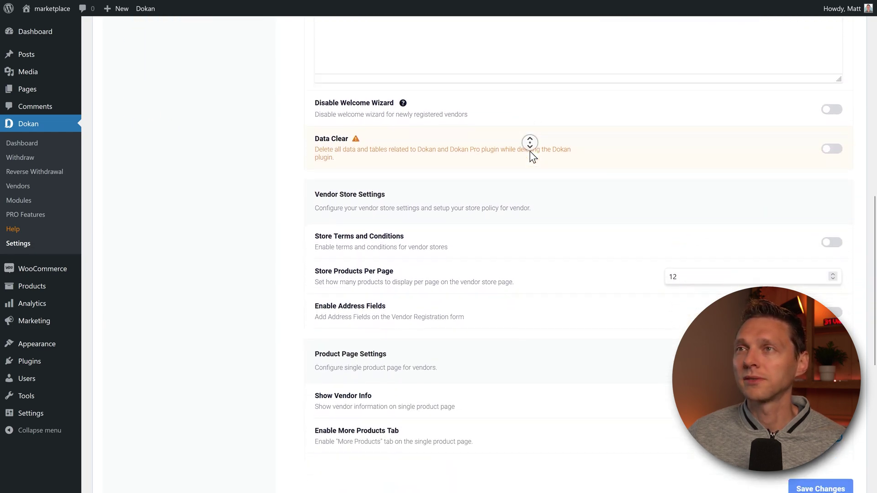
middle_click(583, 54)
left_click(583, 61)
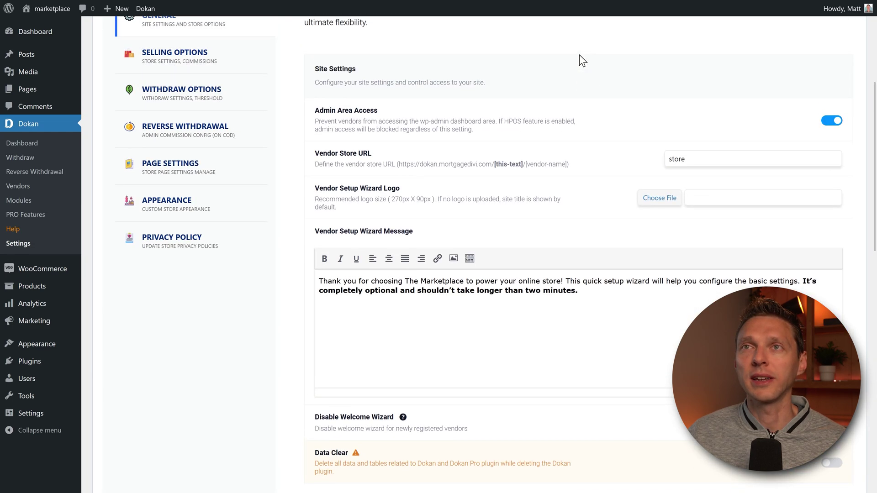
scroll(548, 87, "up", 1)
Step through Selling Options, Withdraw, Reverse Withdrawal, Page Settings, Appearance and Privacy Policy sections
left_click(239, 124)
scroll(246, 143, "up", 2)
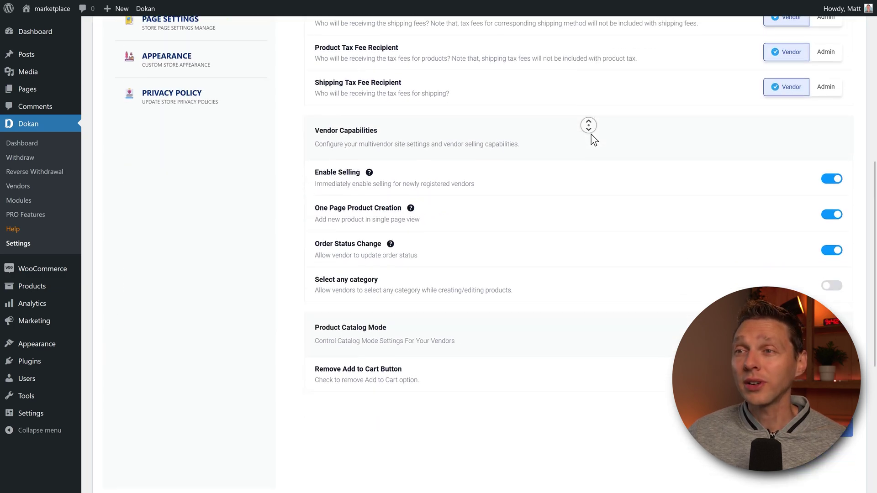
left_click(584, 108)
left_click(221, 161)
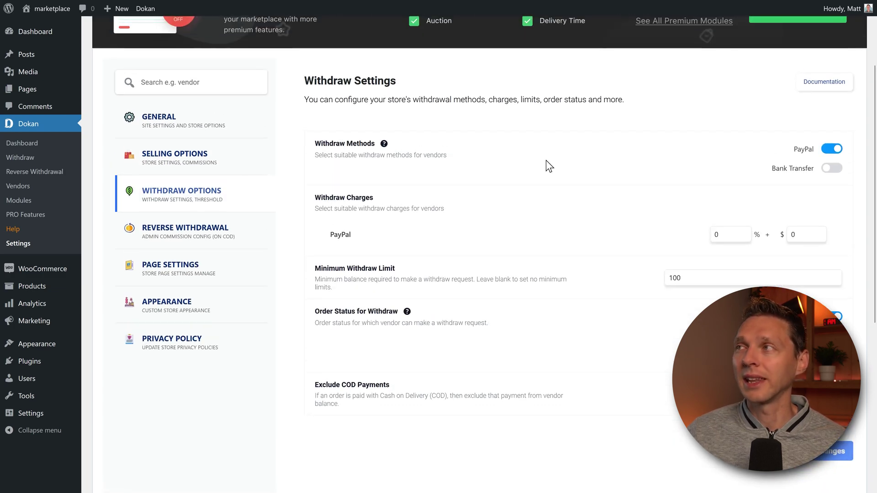
left_click(200, 242)
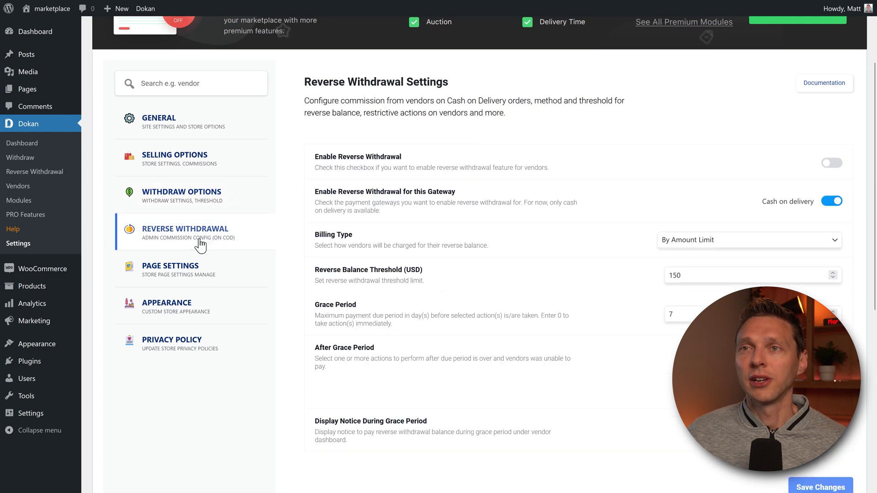
left_click(216, 267)
left_click(204, 315)
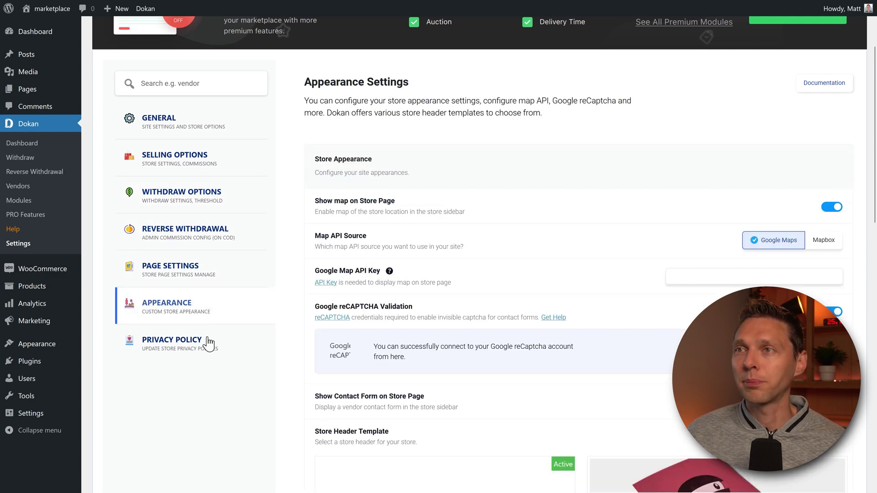
left_click(204, 345)
scroll(489, 141, "down", 6)
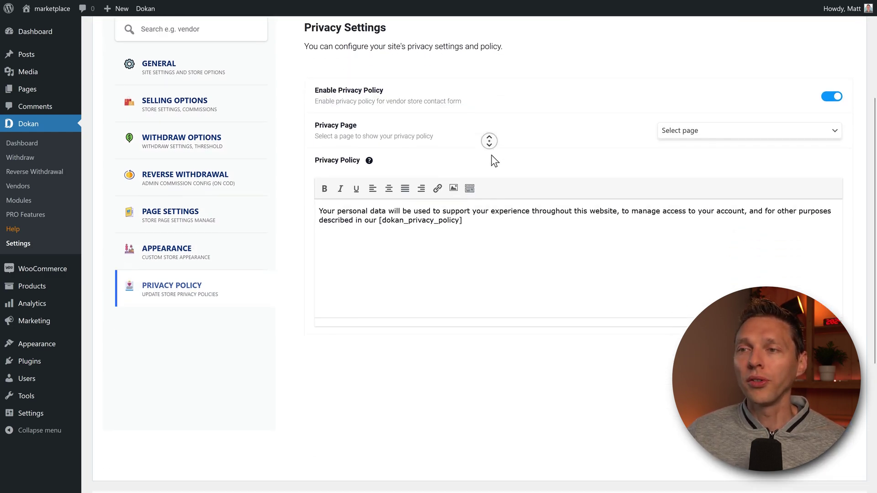
scroll(489, 141, "up", 6)
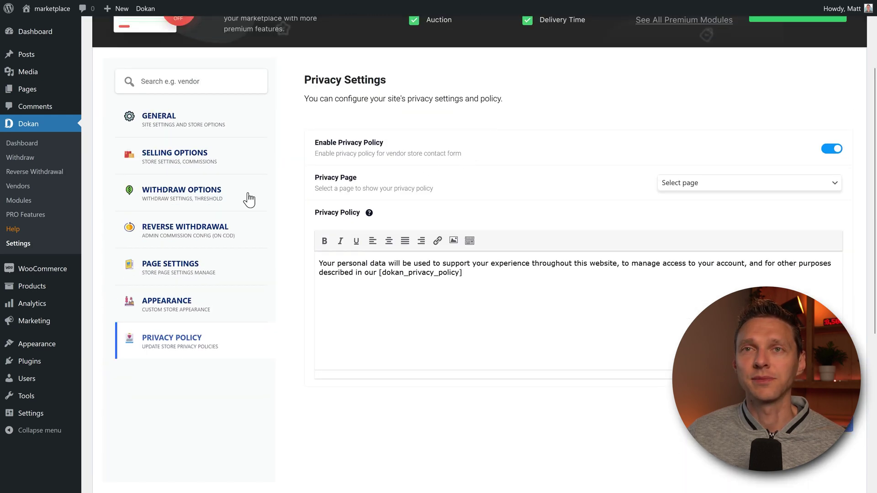
In General Settings, tick Anyone can register, make Vendor the default role, and save
left_click(23, 189)
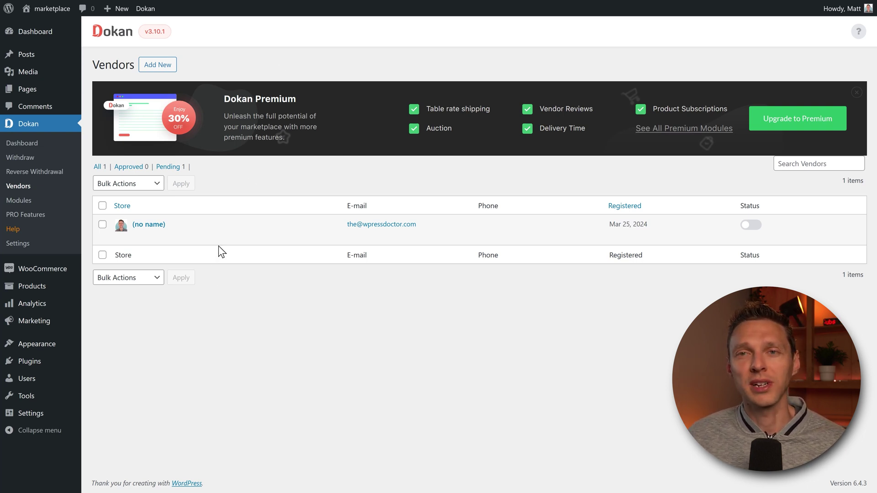
mouse_move(36, 413)
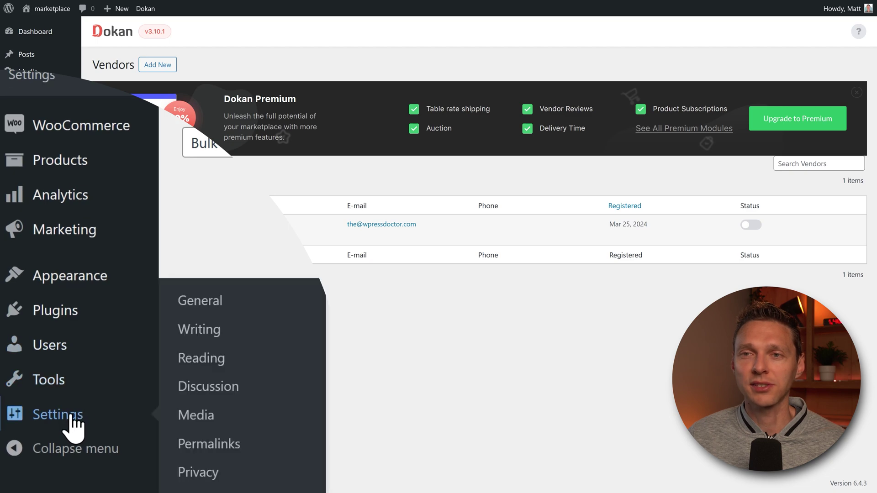
left_click(201, 303)
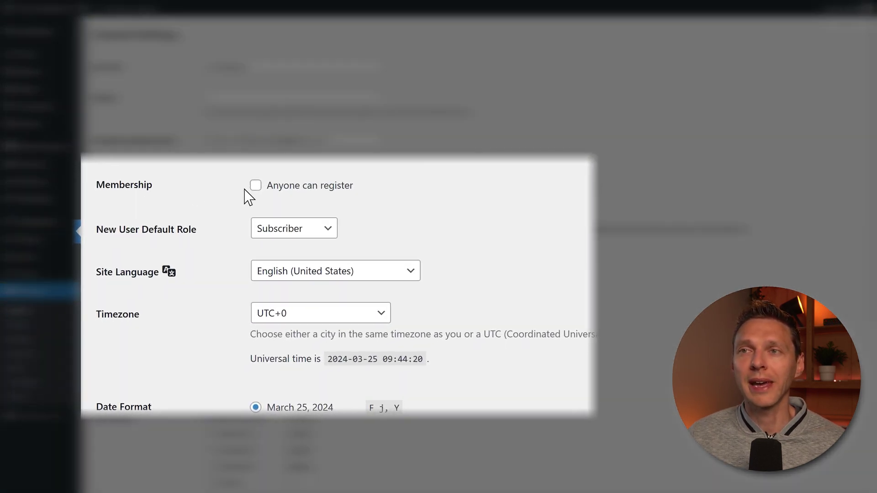
left_click(255, 186)
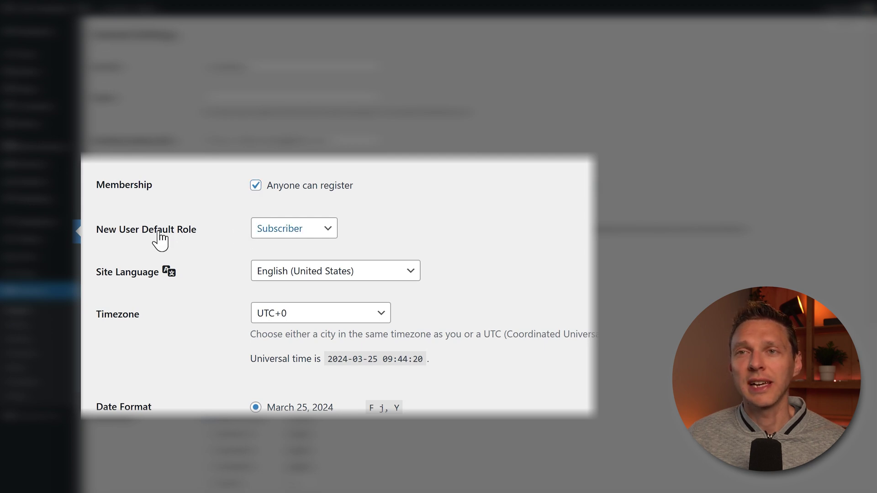
left_click(263, 231)
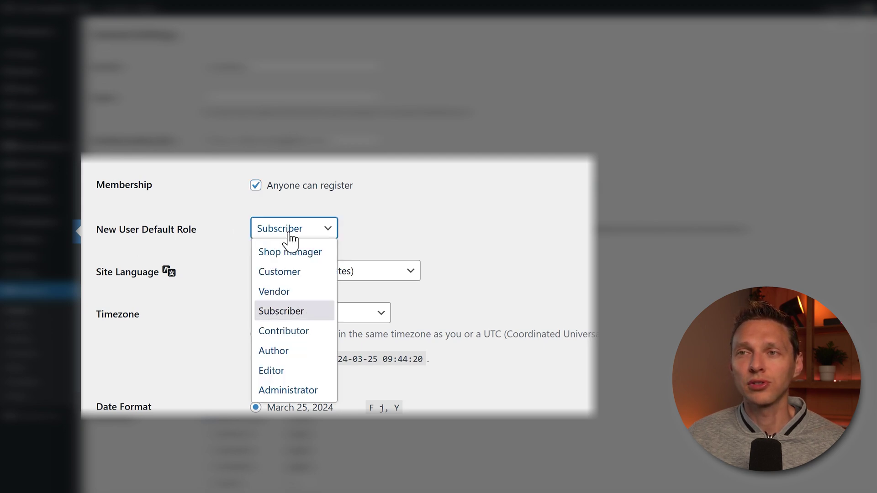
left_click(286, 296)
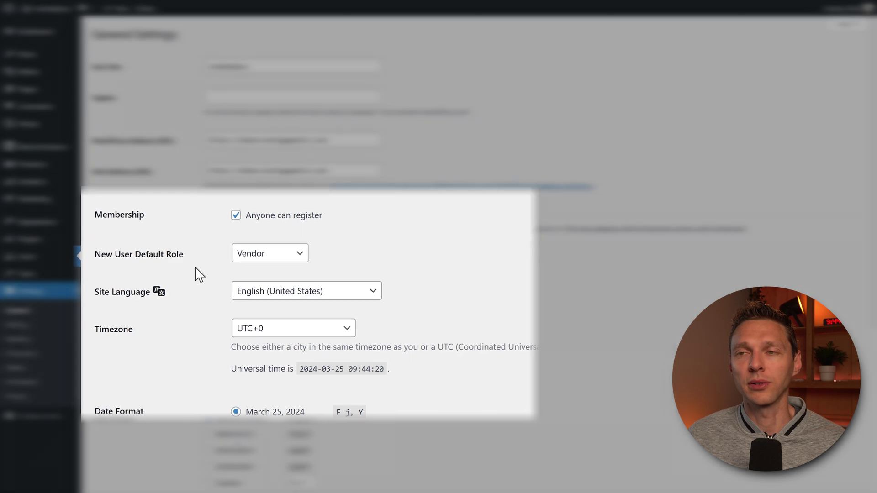
middle_click(565, 188)
left_click(119, 489)
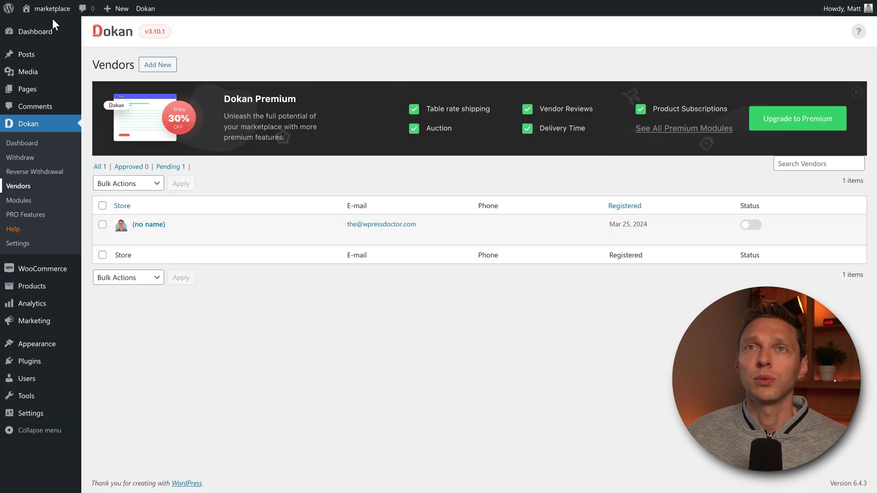
Open the public site in a new window and choose to register as a vendor
mouse_move(46, 10)
right_click(47, 26)
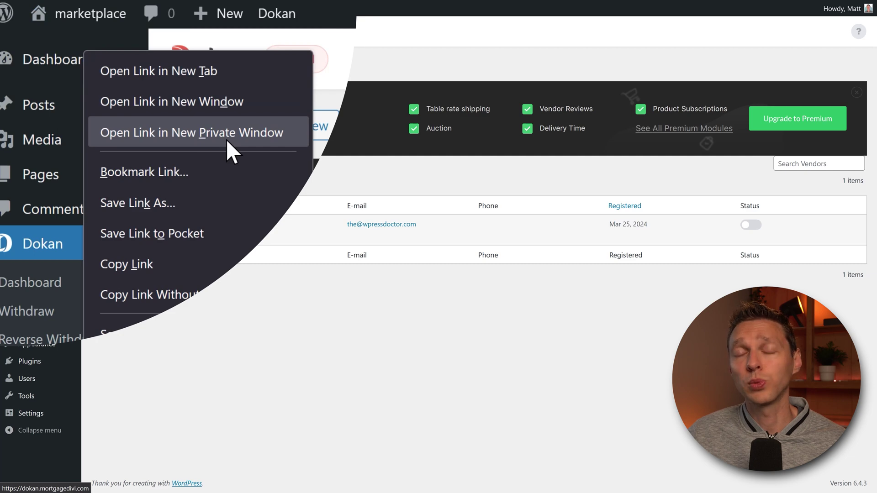
left_click(227, 135)
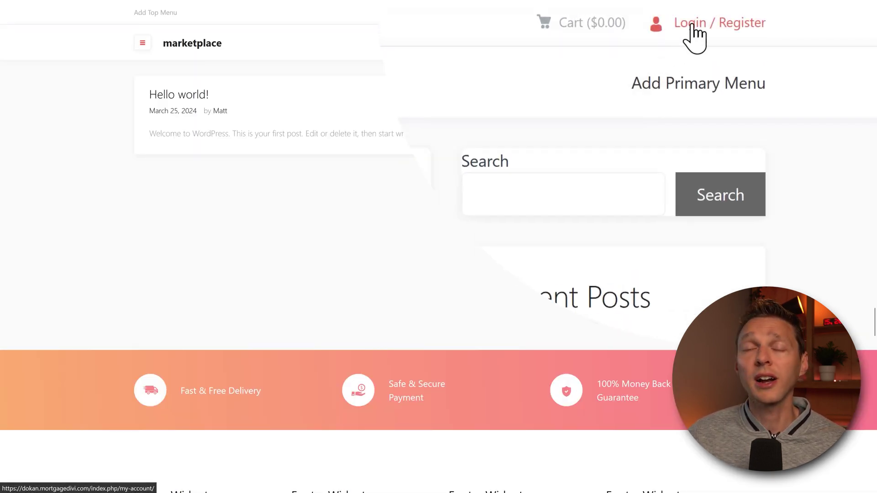
left_click(717, 21)
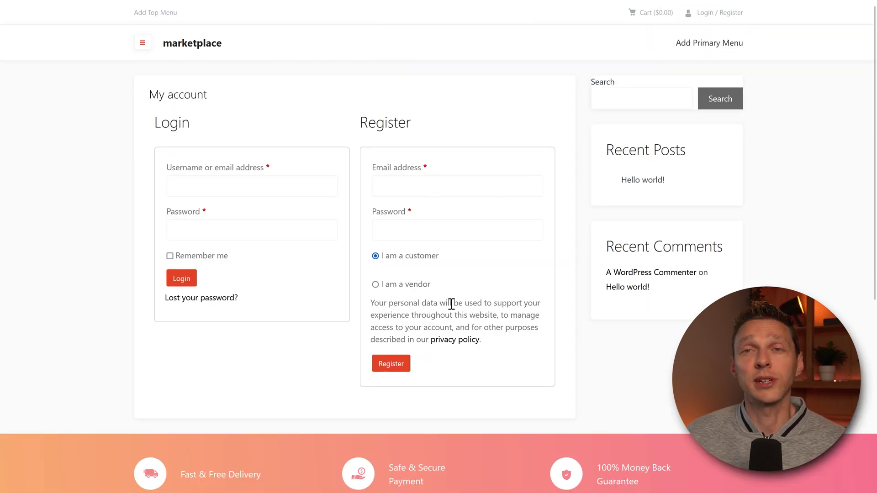
left_click(408, 286)
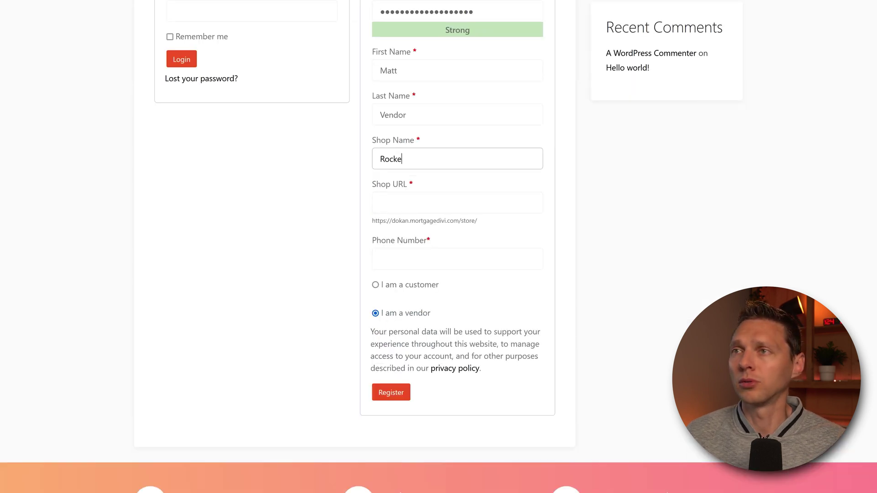
Correct the shop name to 'Rocket Cars', enter a phone number, and submit the registration
key("BackSpace")
type("s")
key("Tab")
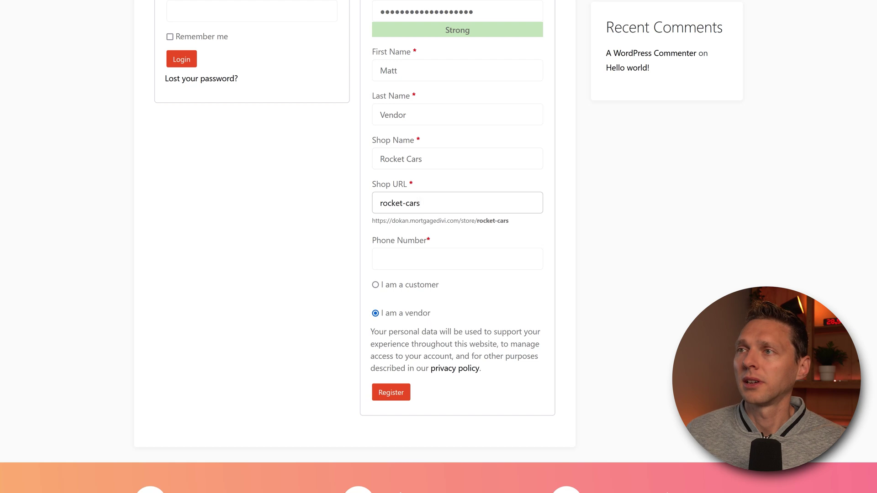
left_click(492, 221)
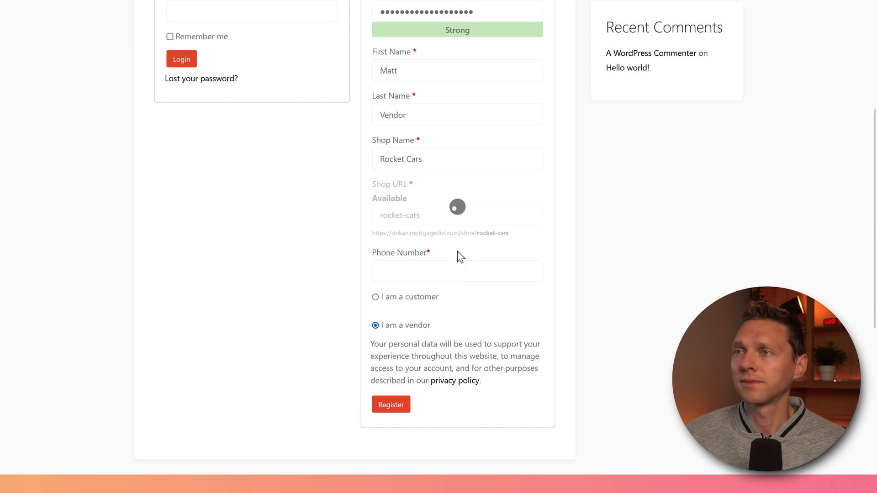
left_click(456, 270)
scroll(501, 285, "down", 1)
type("06123456798")
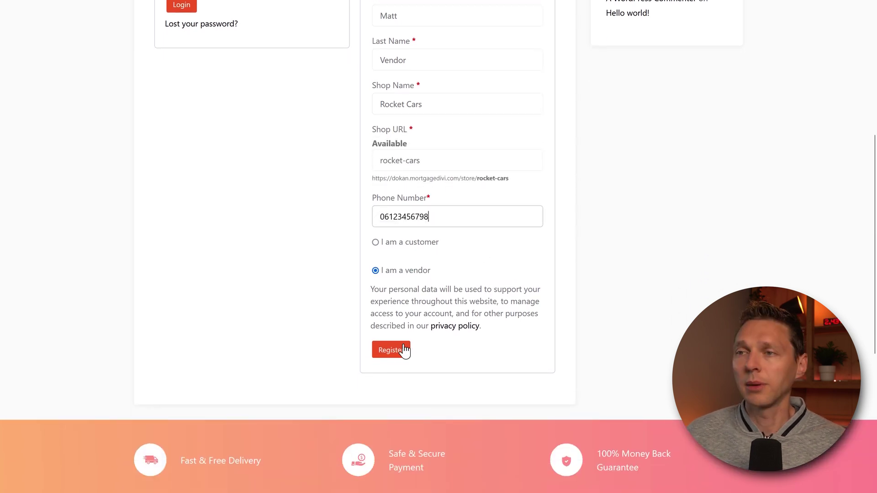
left_click(402, 352)
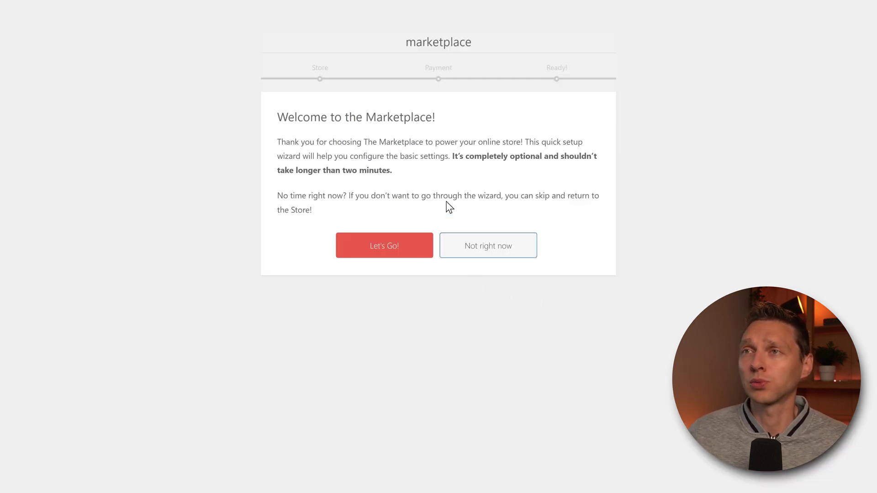
Run the setup wizard: submit the store address, fill the PayPal e-mail, and reach Ready
left_click(383, 245)
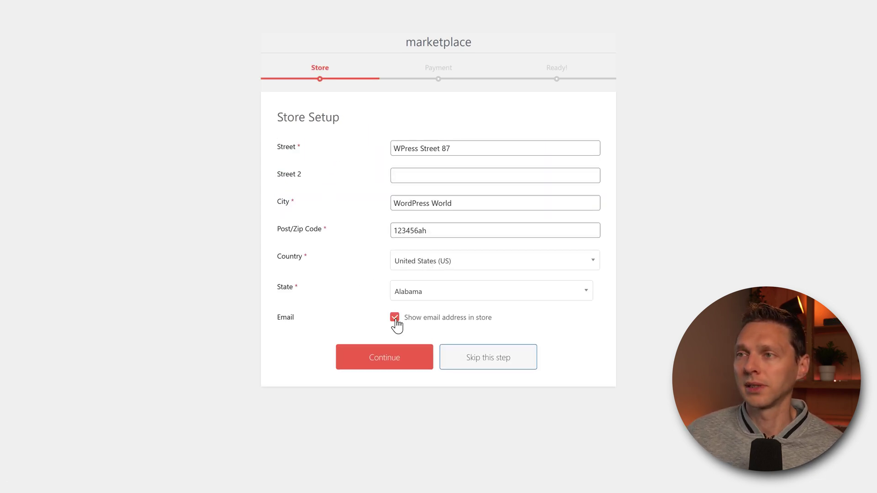
left_click(388, 359)
left_click(478, 156)
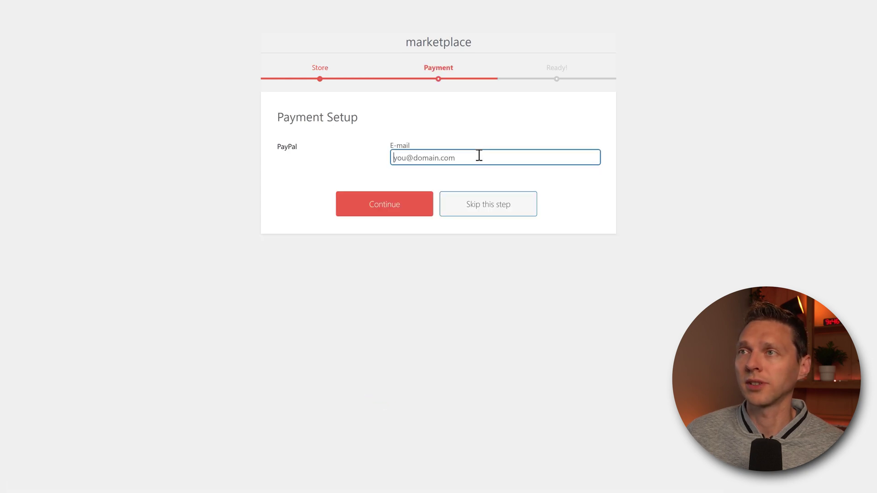
type("t")
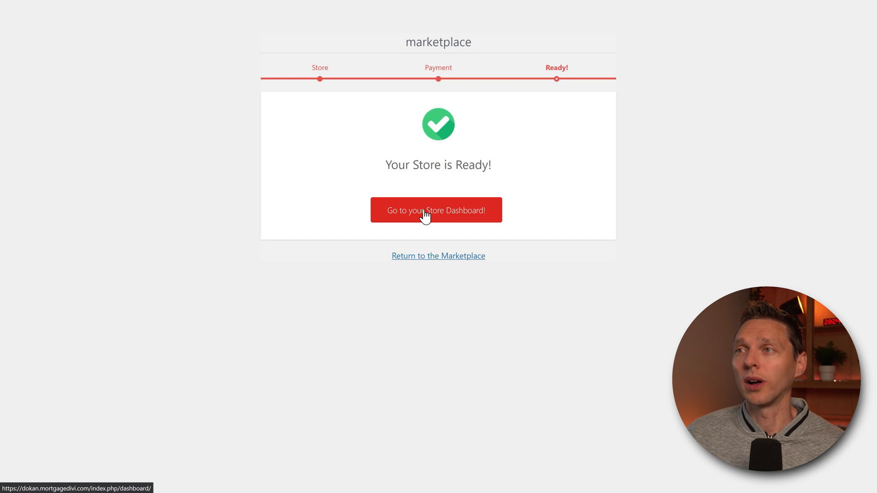
left_click(425, 214)
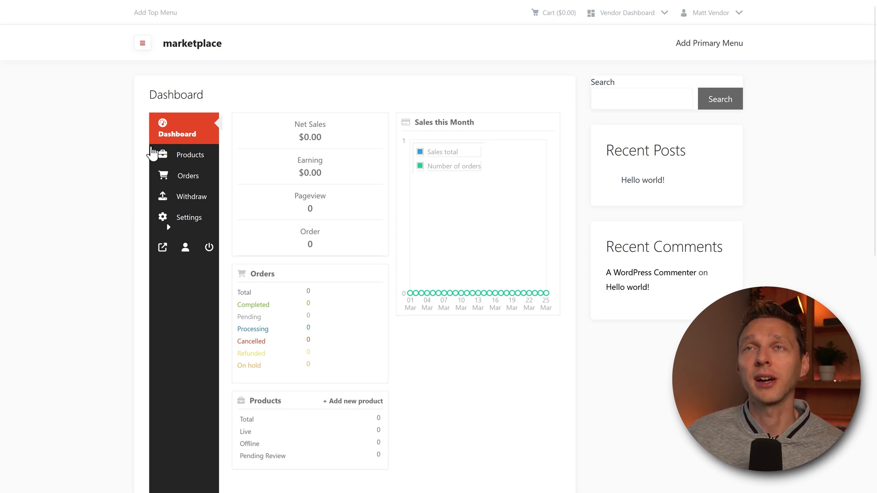
Scroll through the vendor store dashboard, then open the empty Products list
middle_click(839, 108)
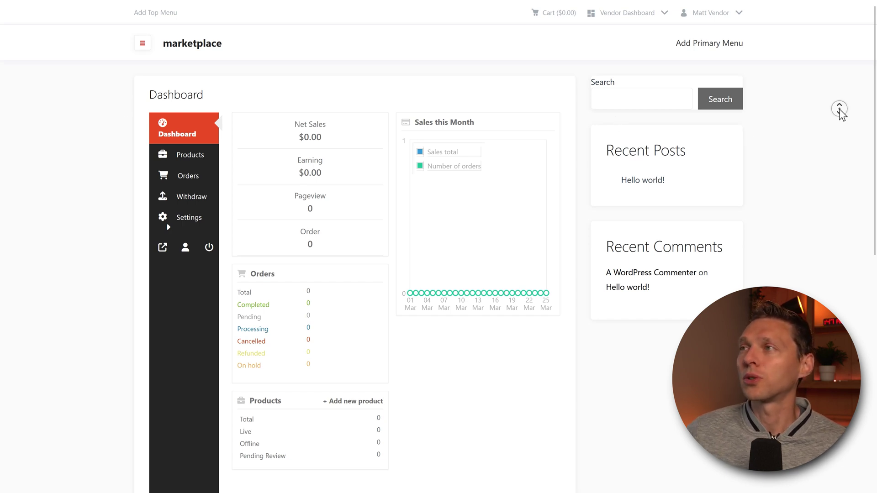
scroll(746, 171, "up", 2)
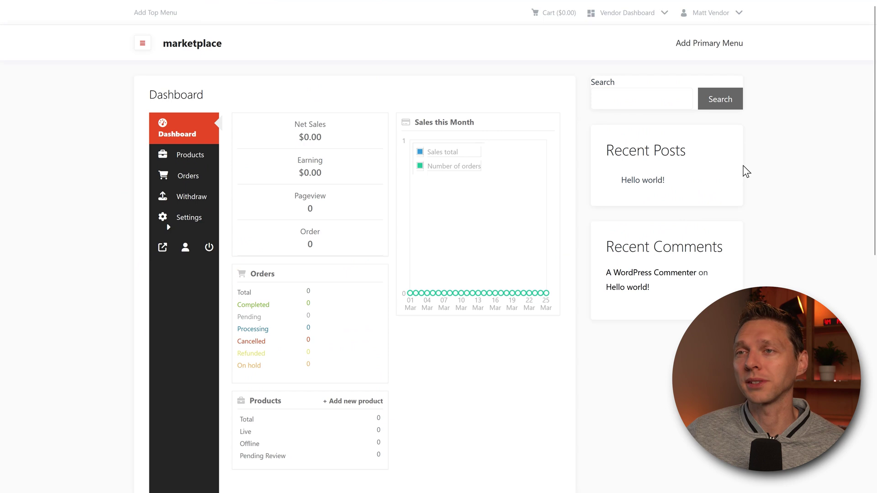
middle_click(769, 159)
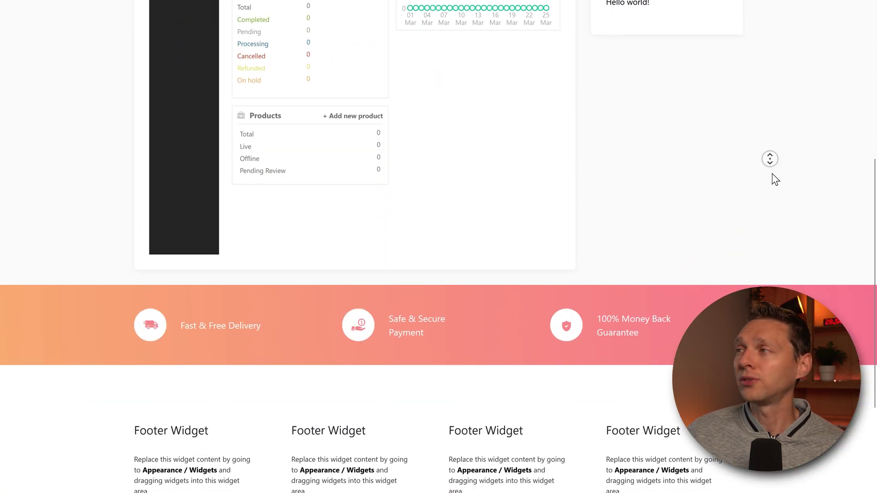
scroll(766, 141, "up", 9)
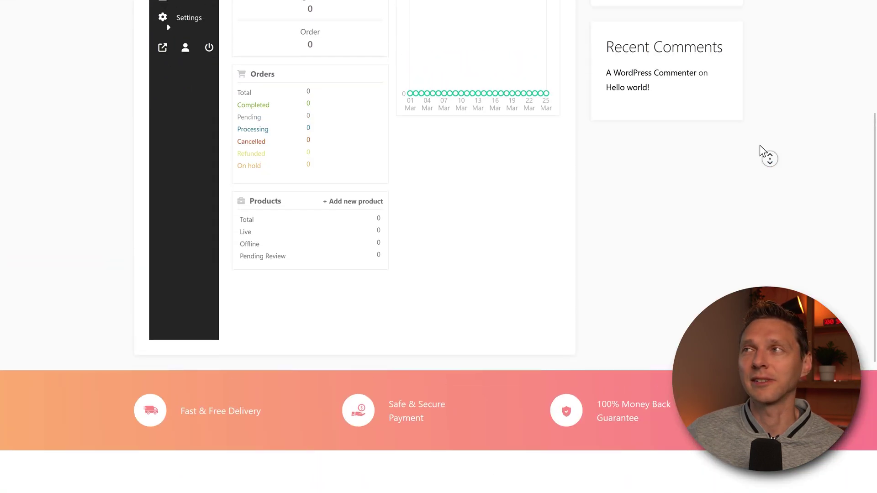
left_click(759, 146)
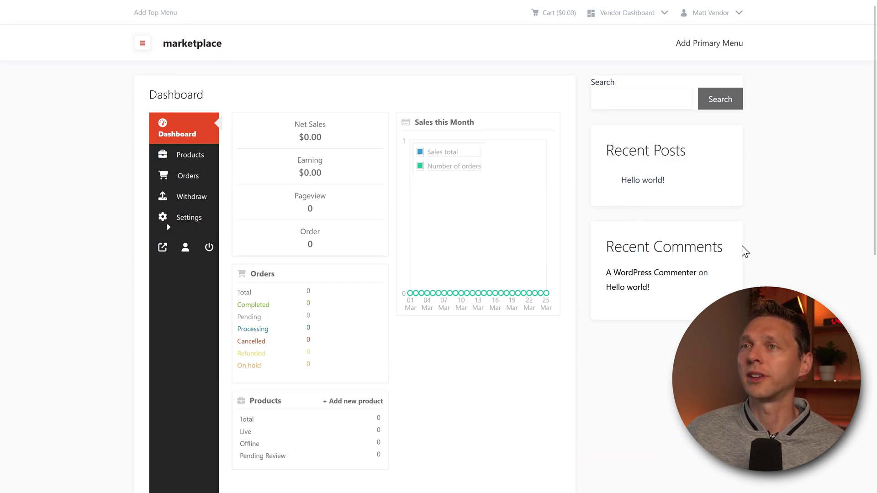
left_click(190, 155)
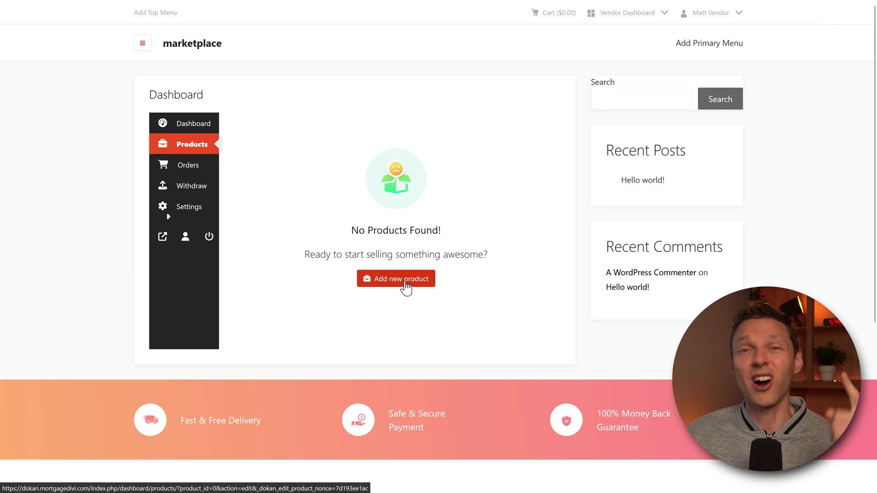
Start a new product titled 'Red Rocket Rooster' and upload its cover image
left_click(396, 279)
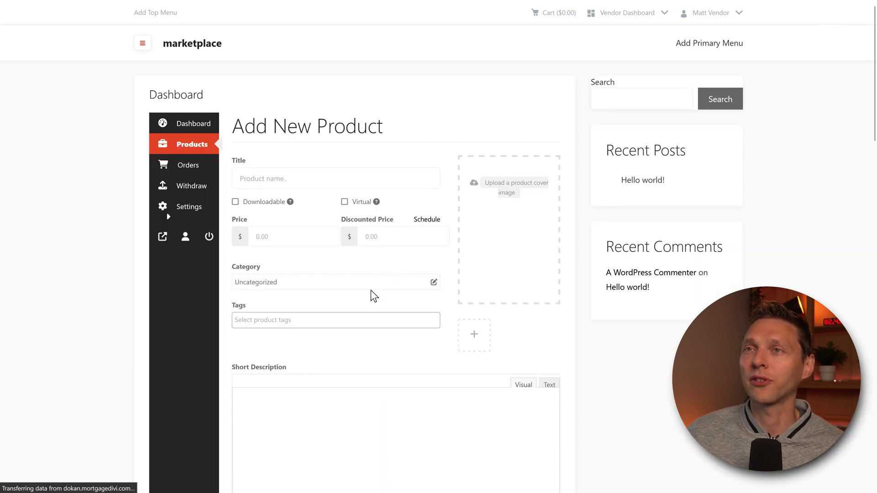
left_click(275, 178)
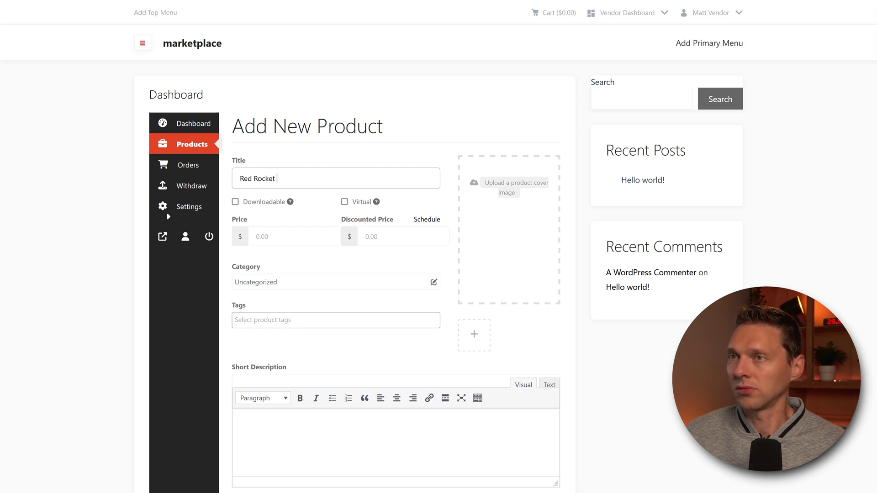
type("Red Rocket Rooster")
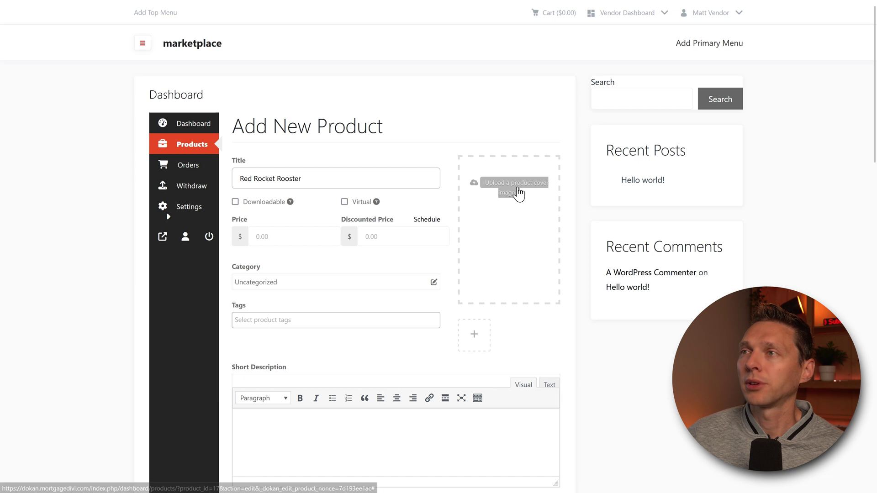
left_click(518, 192)
left_click(441, 229)
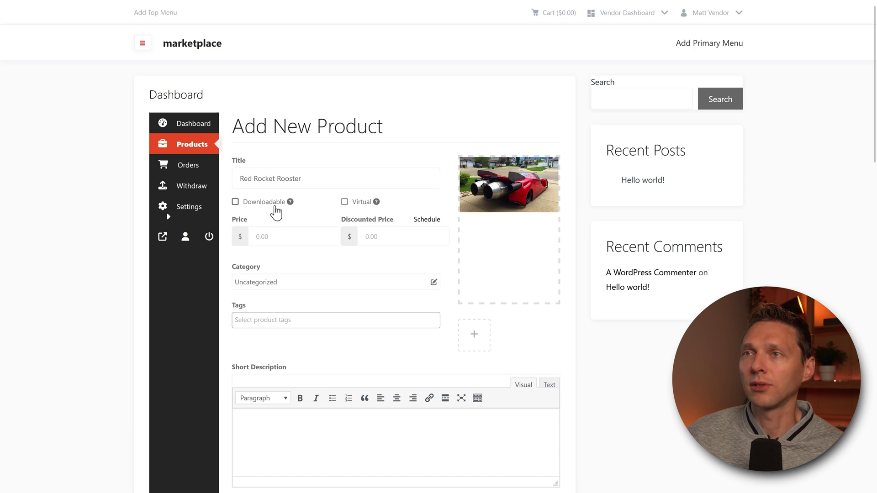
Set the price to 55.0000 and paste the measurements table into the description
left_click(303, 237)
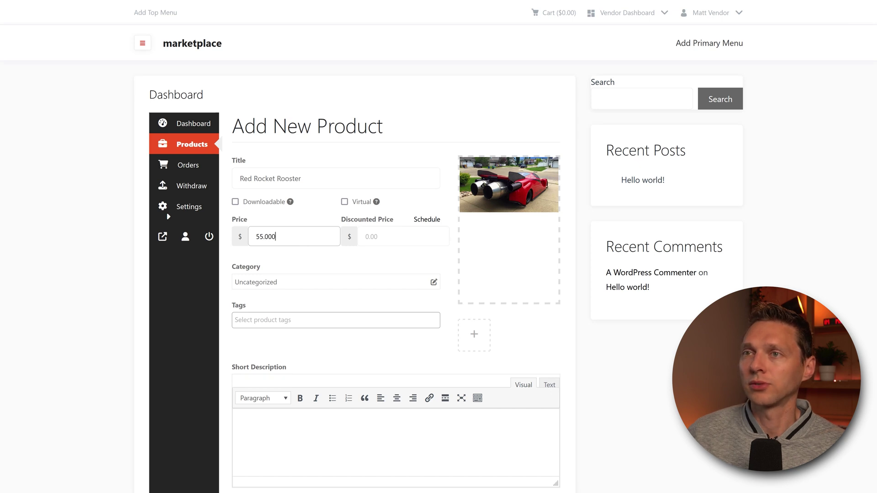
left_click(405, 236)
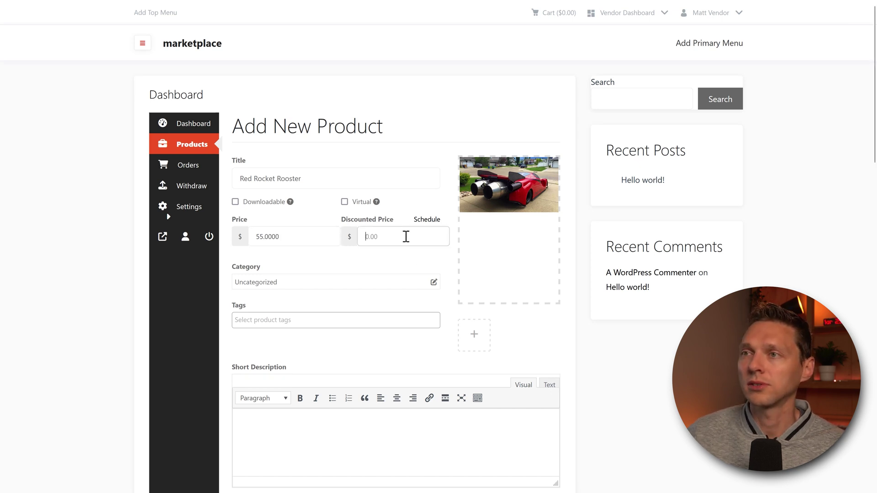
scroll(312, 287, "down", 4)
left_click(313, 236)
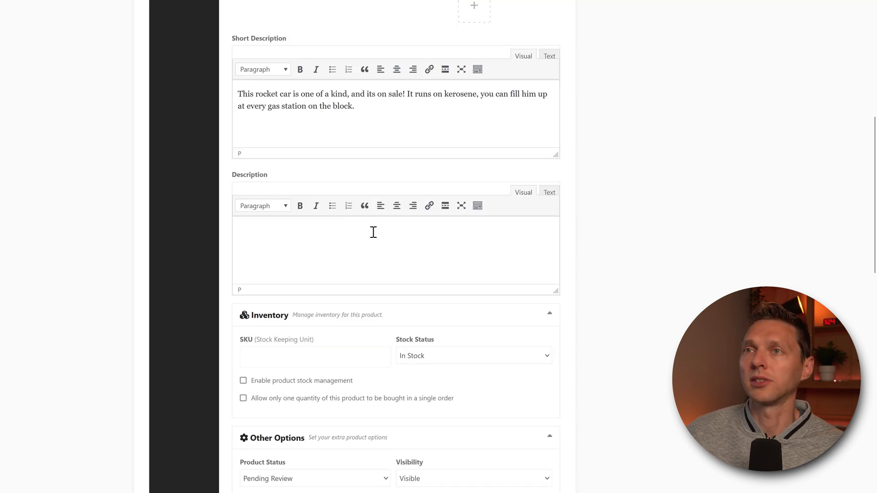
type("Length\tWidth\tHeight\tSurface Area\t0% Boosting\t100% Boosting\tTurning Average 118.01\t84.20\t36.16\t34495\t2.323\t1.967\t2.18")
scroll(454, 258, "down", 1)
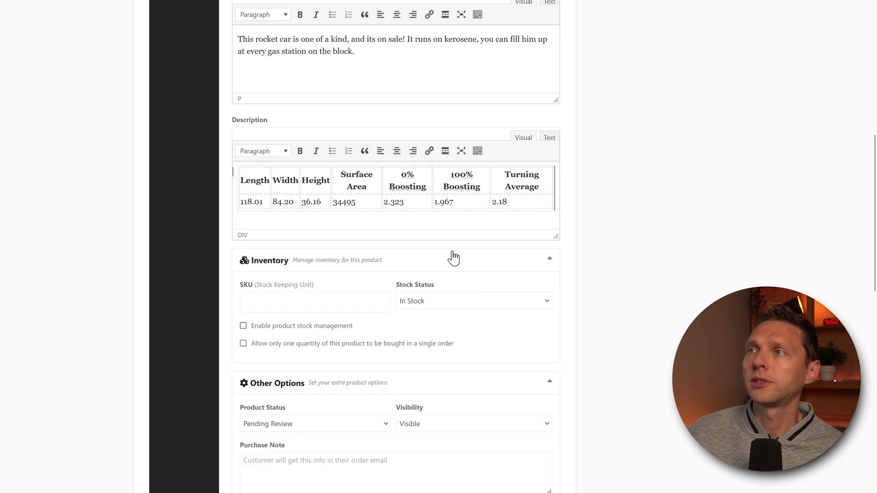
left_click(550, 138)
left_click(524, 139)
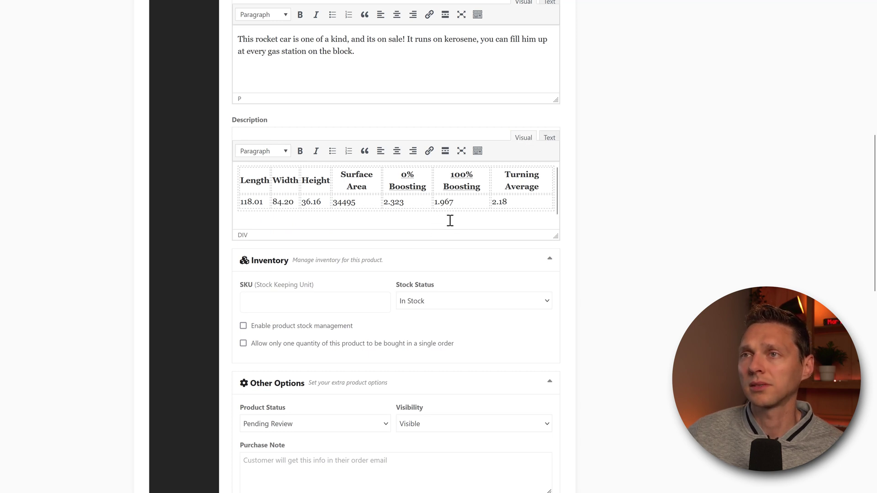
scroll(450, 221, "down", 1)
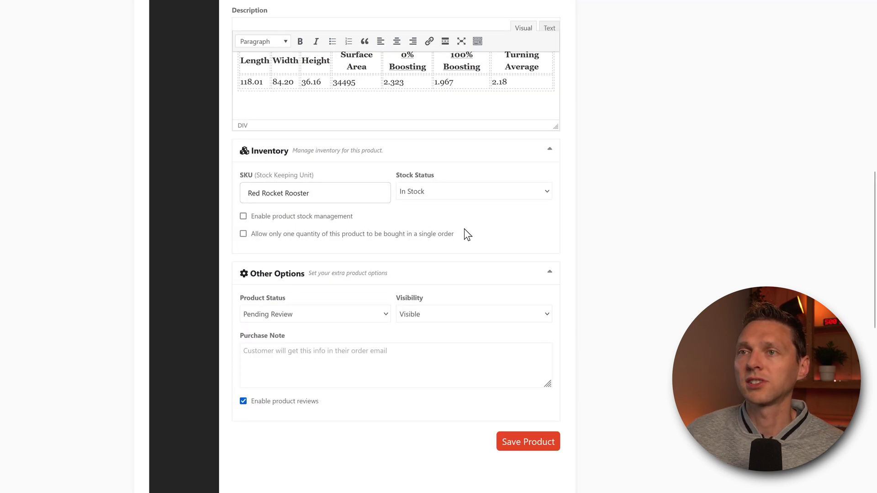
scroll(466, 235, "down", 1)
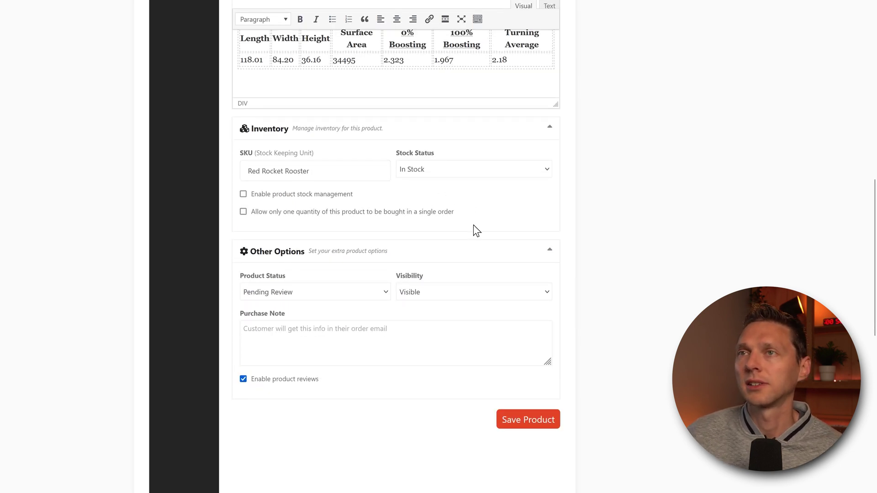
scroll(475, 230, "down", 1)
Enable stock management with quantity 2, allow backorders with customer notice, and save the product
left_click(306, 163)
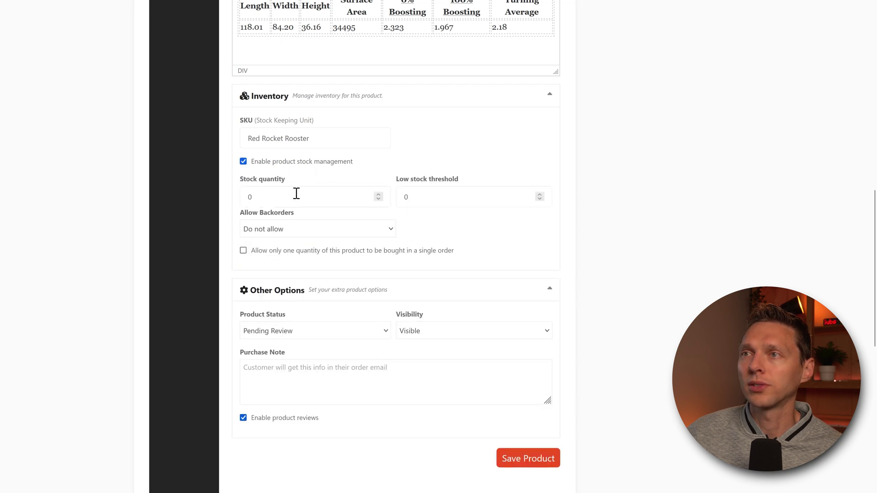
left_click(377, 195)
left_click(379, 194)
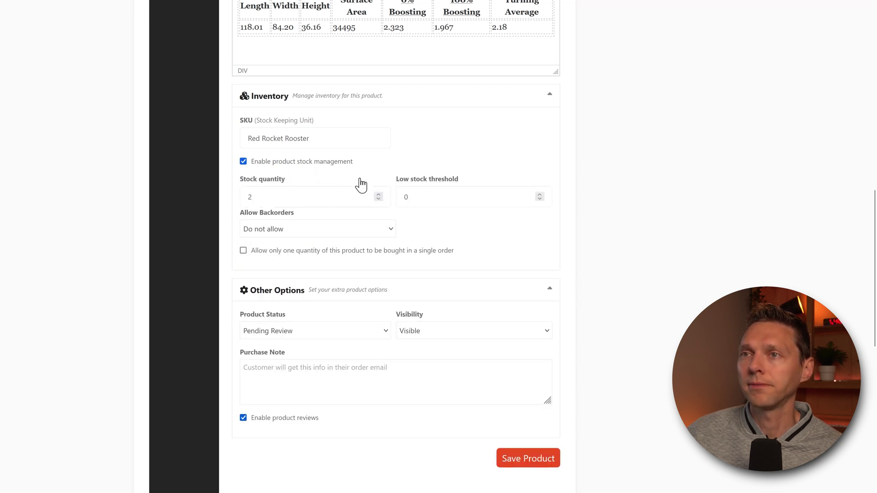
left_click(317, 228)
left_click(370, 262)
scroll(453, 239, "down", 2)
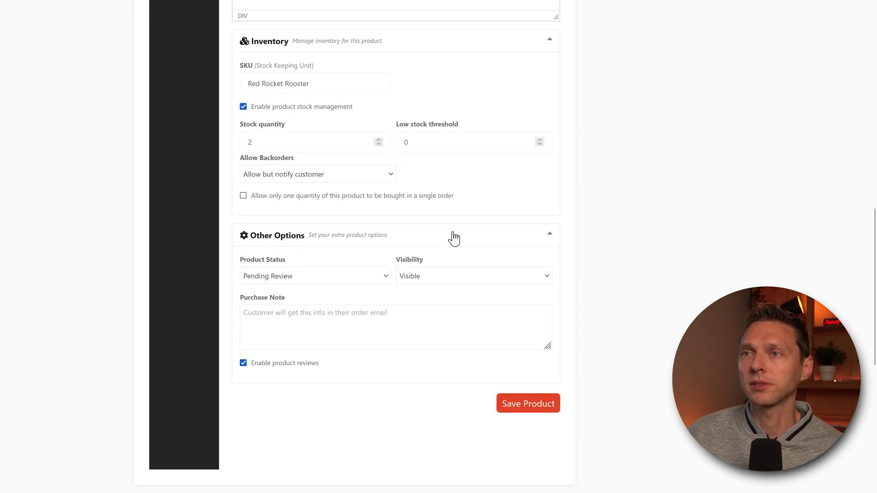
scroll(484, 206, "down", 2)
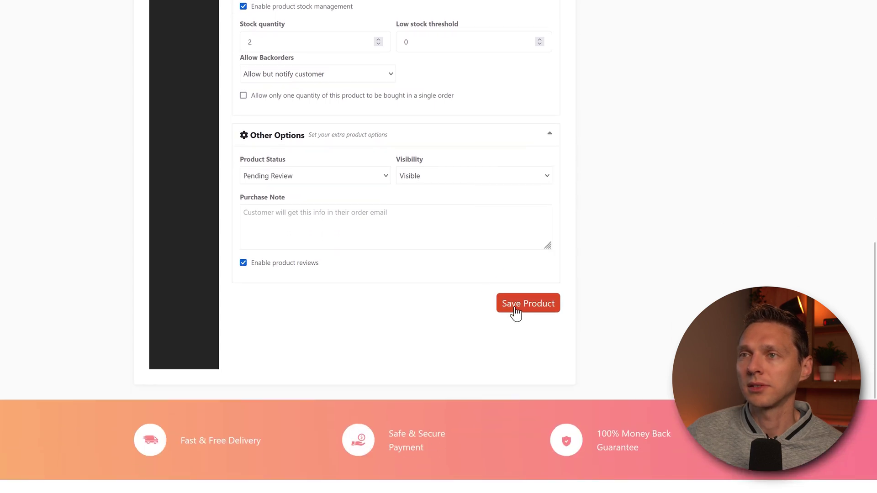
left_click(516, 307)
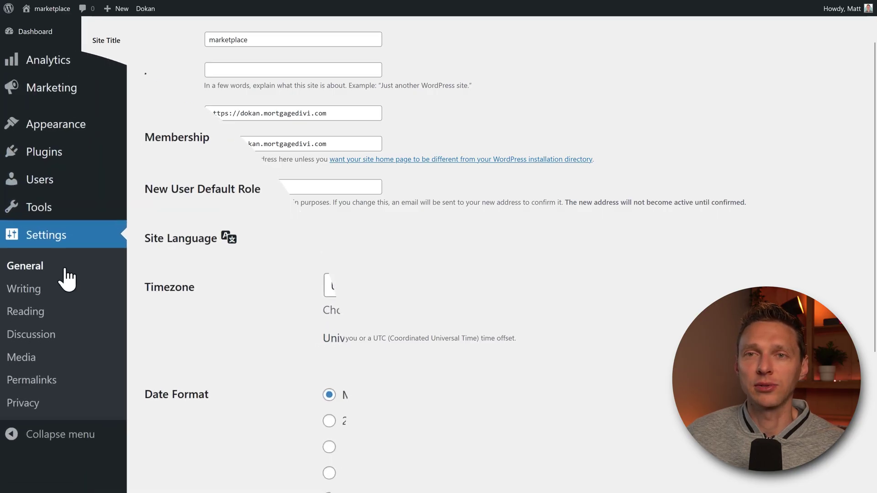
Save the Post name permalink structure and reload the Edit Product page
left_click(34, 383)
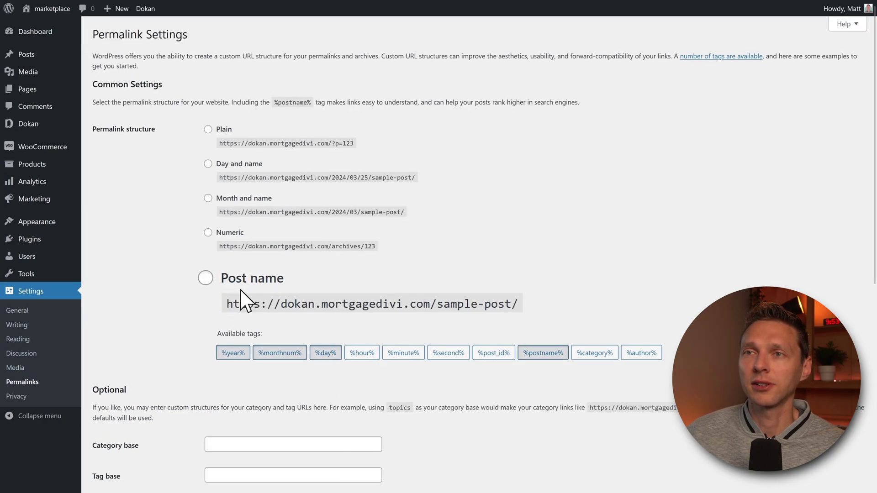
scroll(153, 305, "down", 7)
left_click(128, 445)
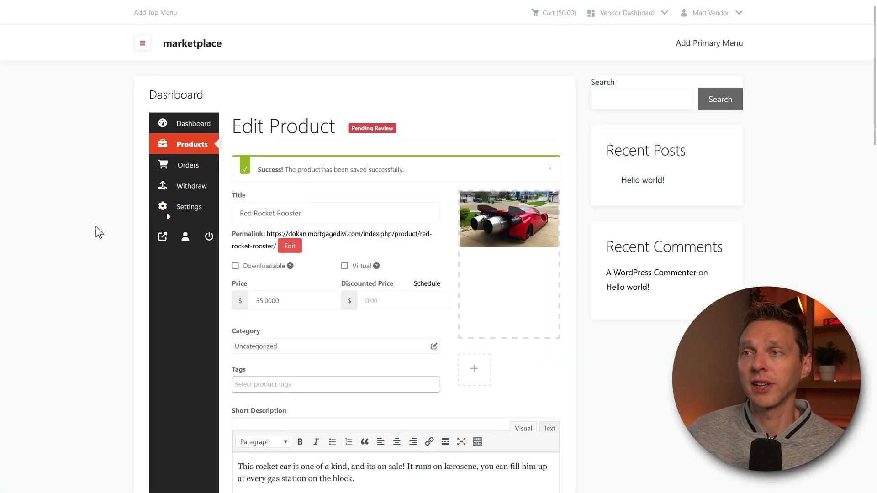
key("F5")
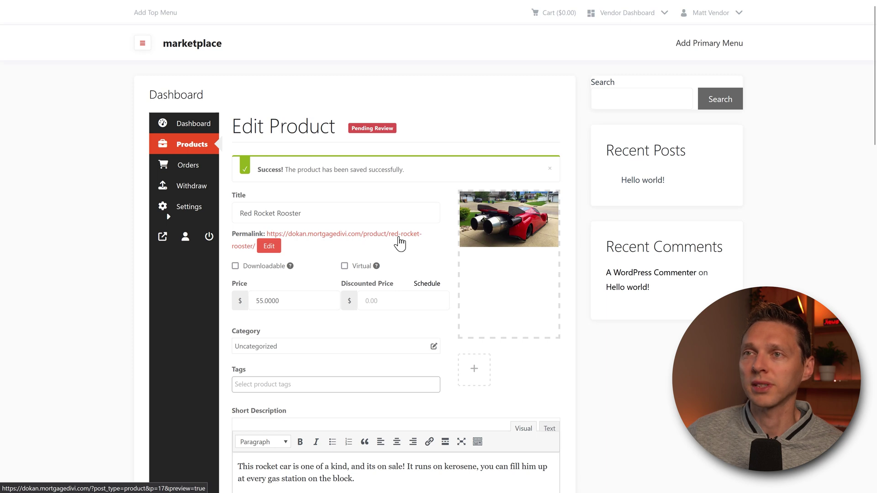
Open Red Rocket Rooster's permalink in a new tab and review its price and specifications table
right_click(323, 235)
left_click(335, 242)
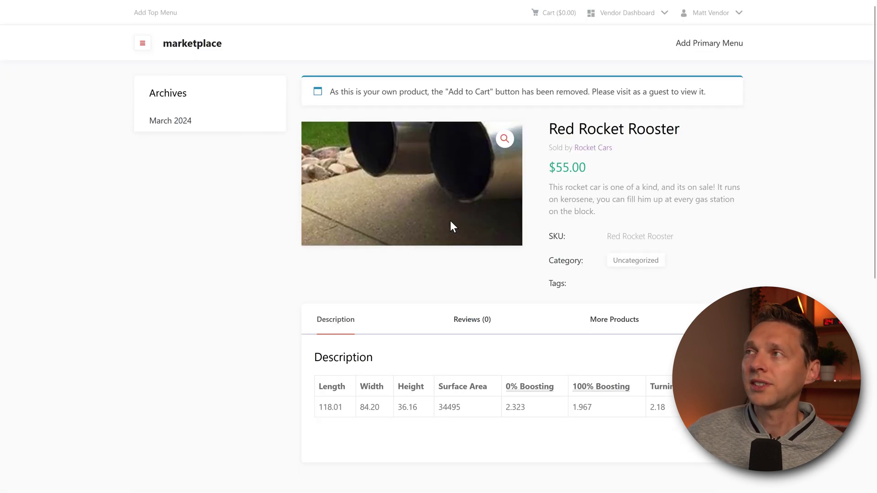
scroll(790, 188, "down", 2)
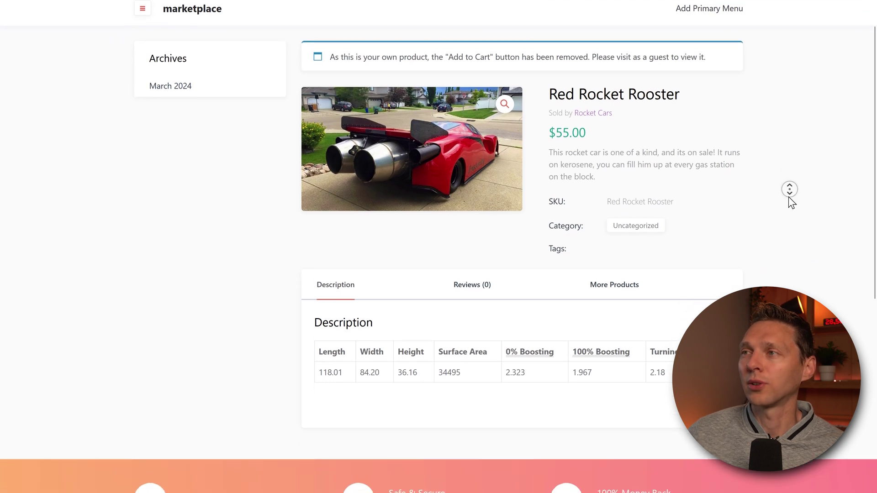
scroll(783, 186, "up", 2)
left_click_drag(596, 210, 599, 168)
left_click(568, 184)
left_click(602, 176)
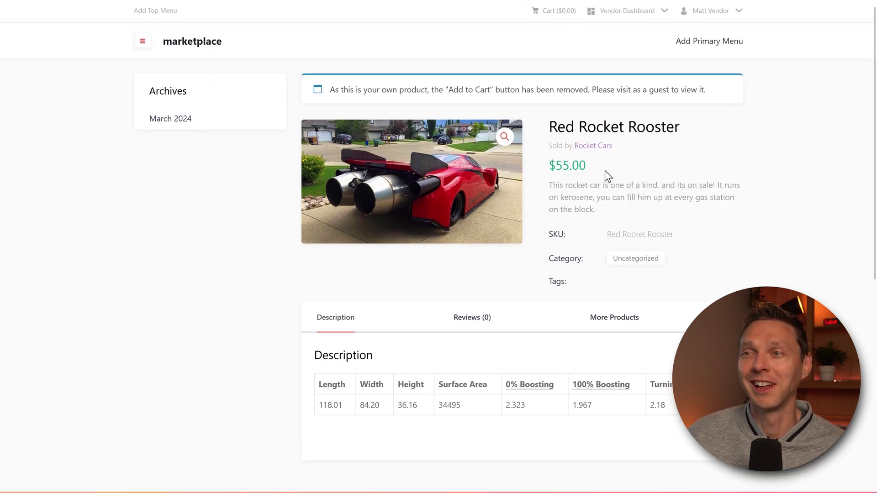
left_click_drag(327, 356, 680, 407)
left_click(680, 407)
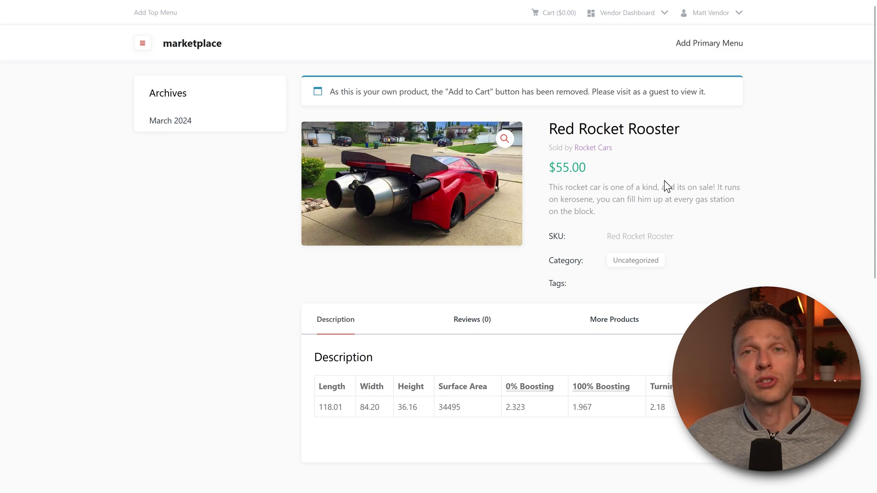
middle_click(728, 209)
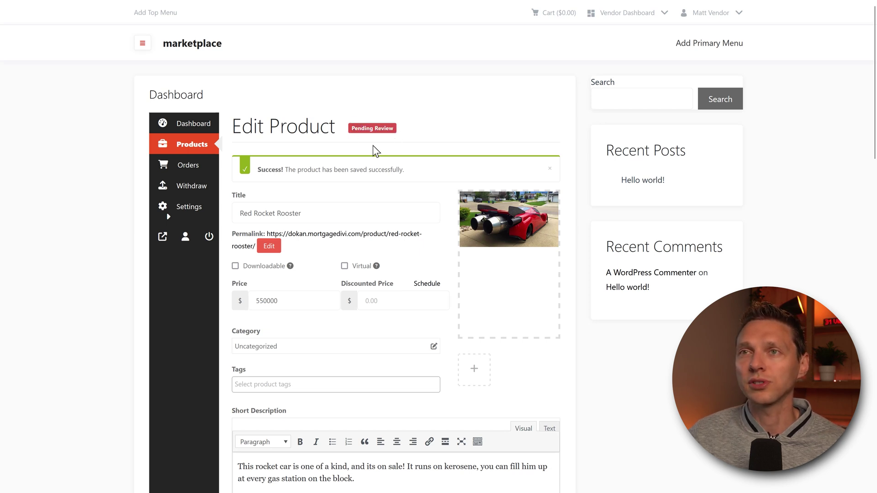
Review the vendor's Orders, Withdraw and Store settings pages
left_click(202, 168)
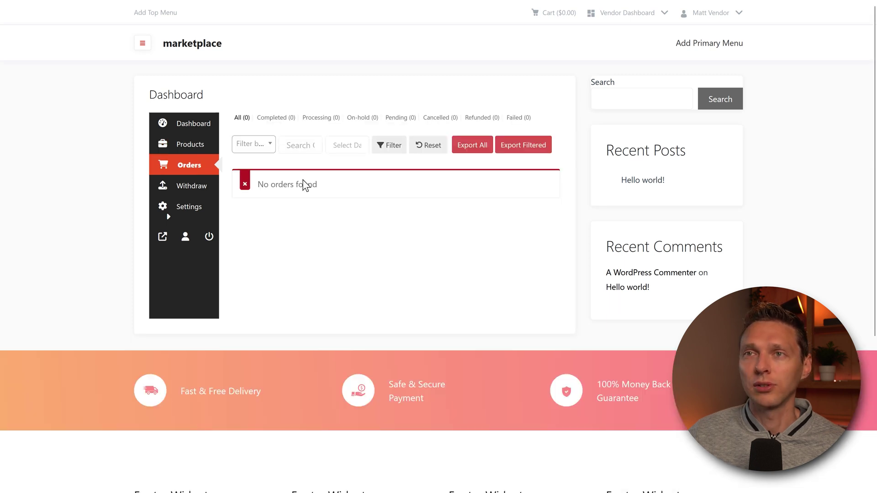
left_click(200, 192)
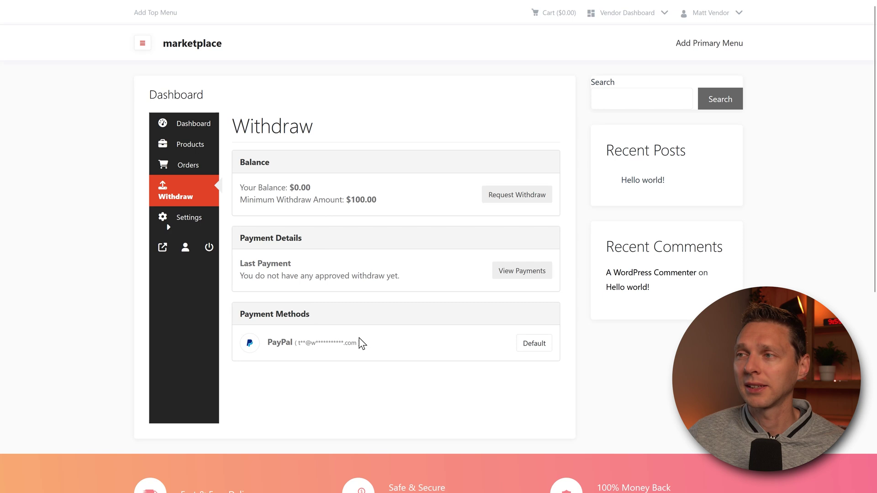
mouse_move(210, 224)
left_click(251, 198)
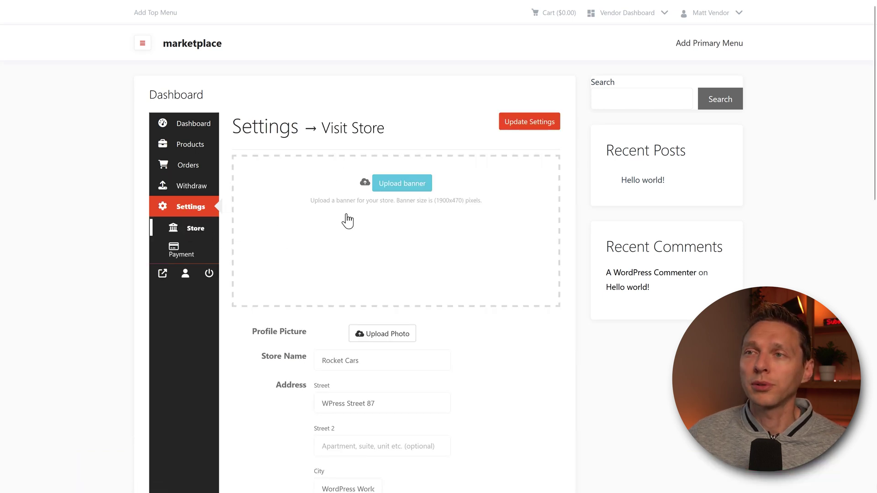
scroll(320, 238, "down", 3)
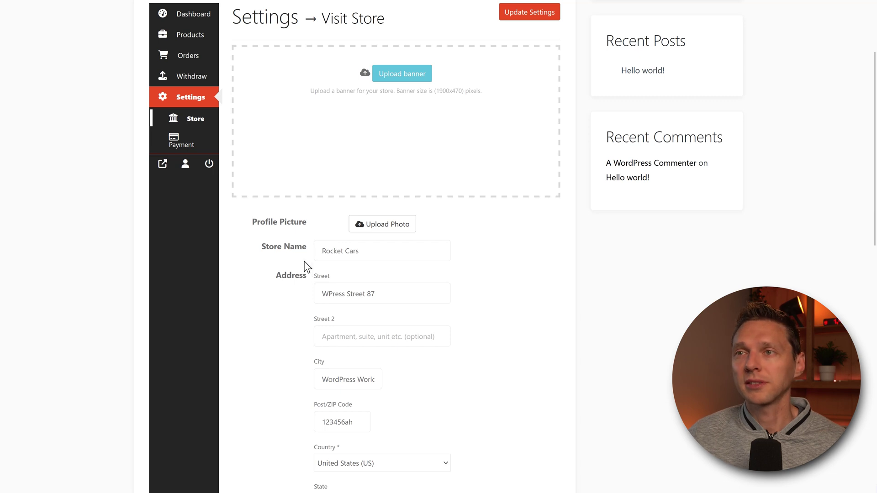
Check the Payment settings for methods to add, then return to the dashboard overview
left_click(185, 139)
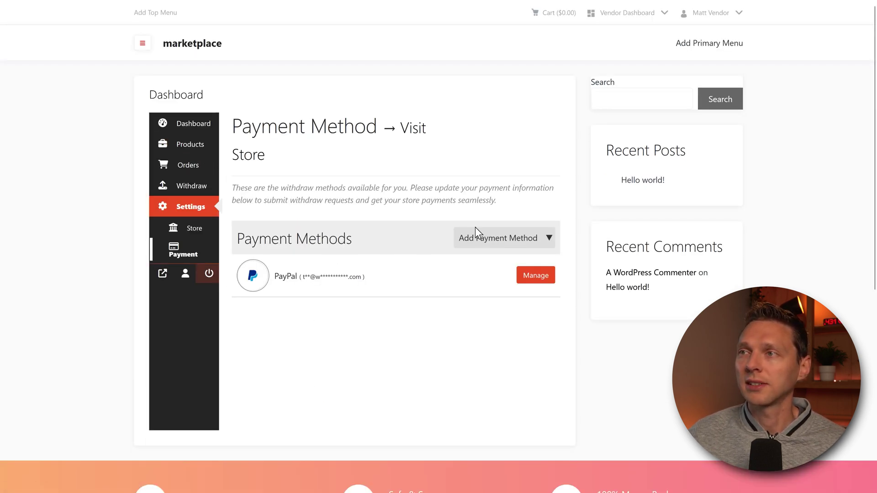
left_click(475, 231)
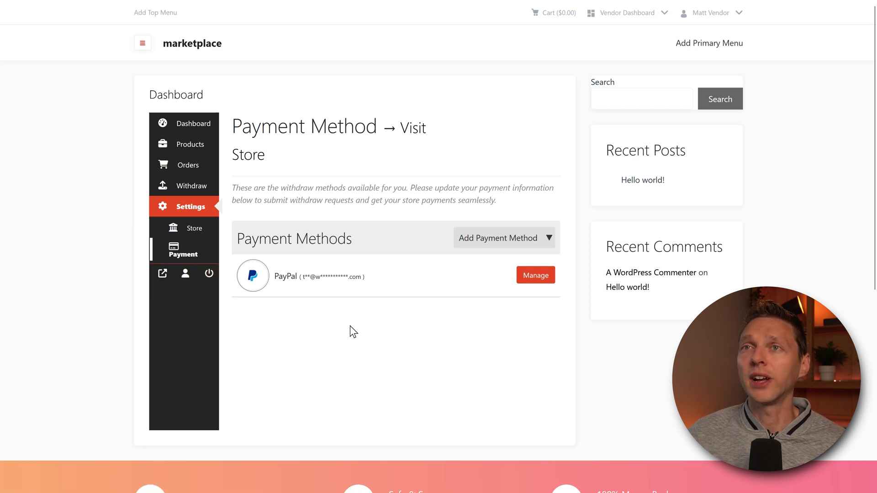
left_click(185, 130)
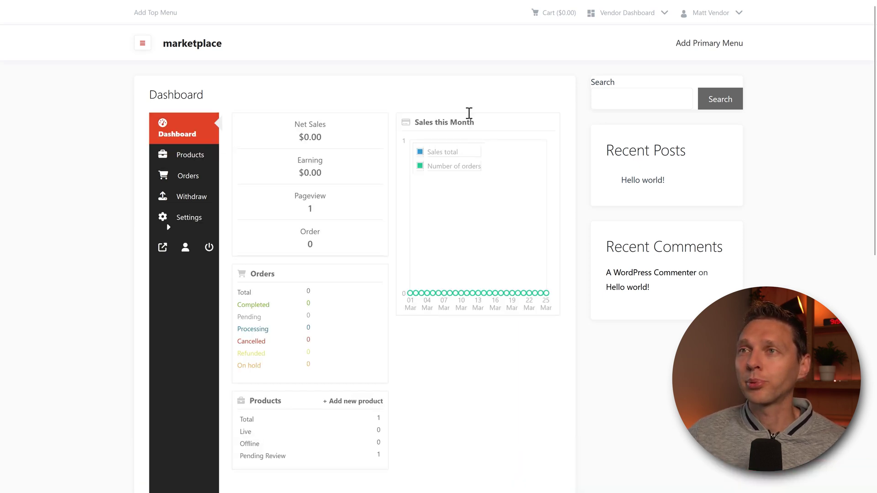
scroll(497, 98, "down", 2)
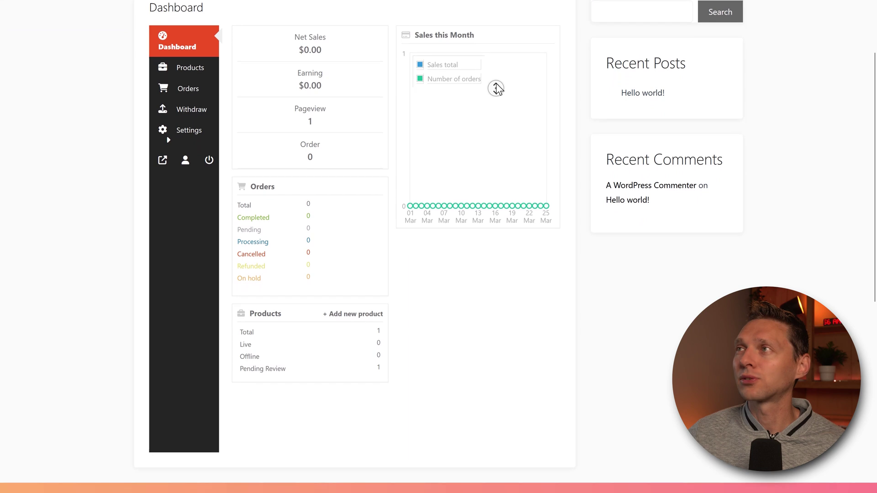
scroll(497, 82, "up", 2)
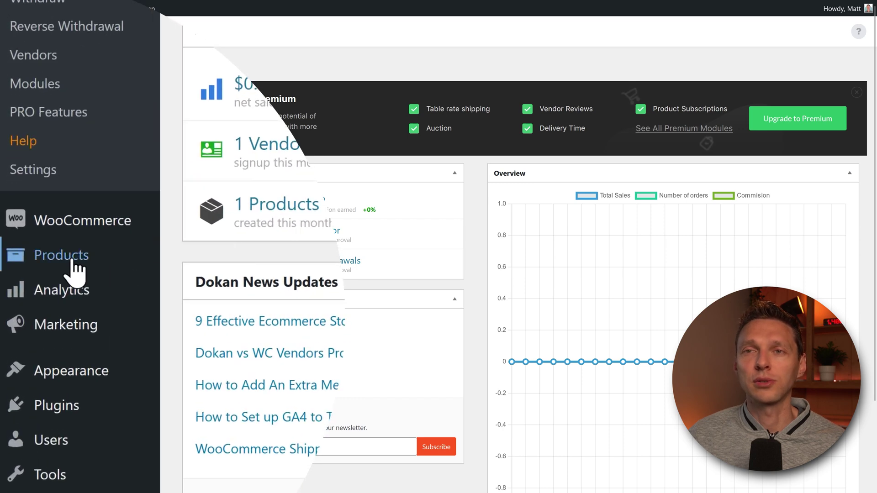
Quick Edit Red Rocket Rooster in All Products and change its status from Pending to Published
mouse_move(75, 270)
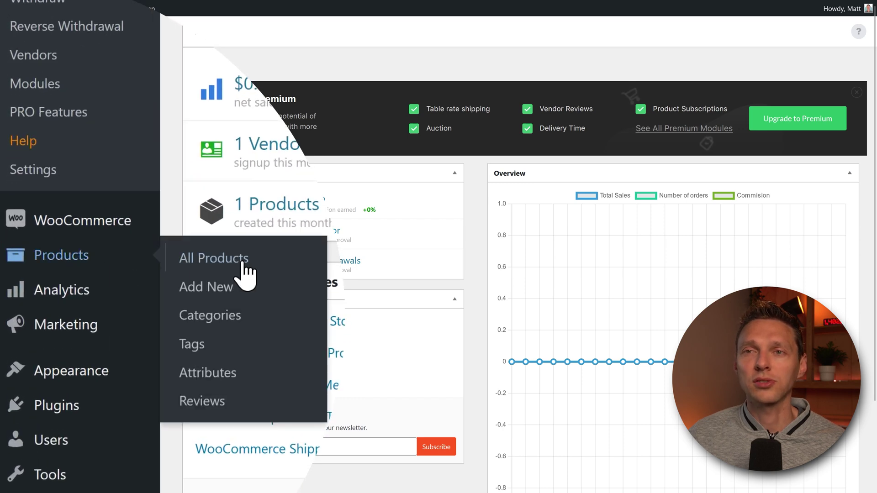
left_click(245, 274)
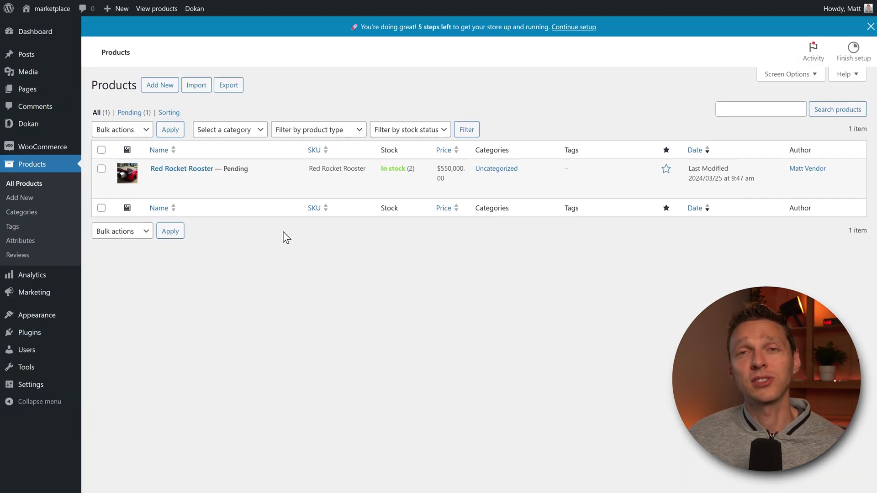
mouse_move(183, 176)
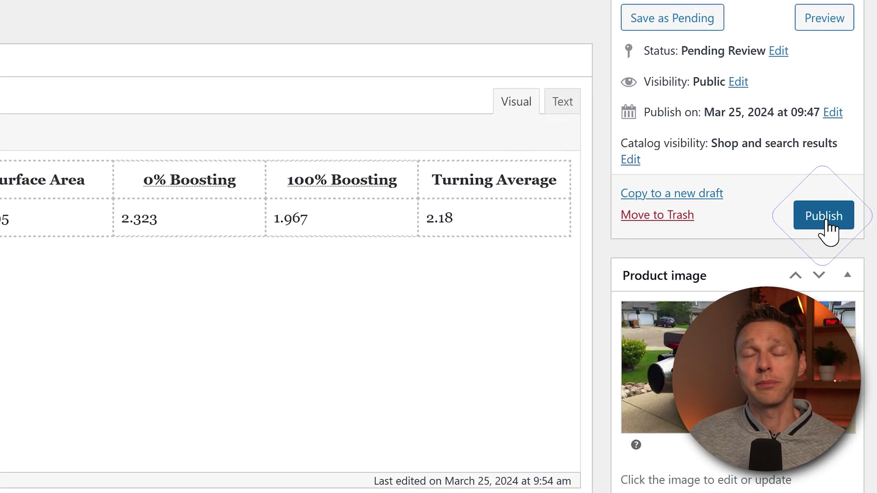
left_click(823, 217)
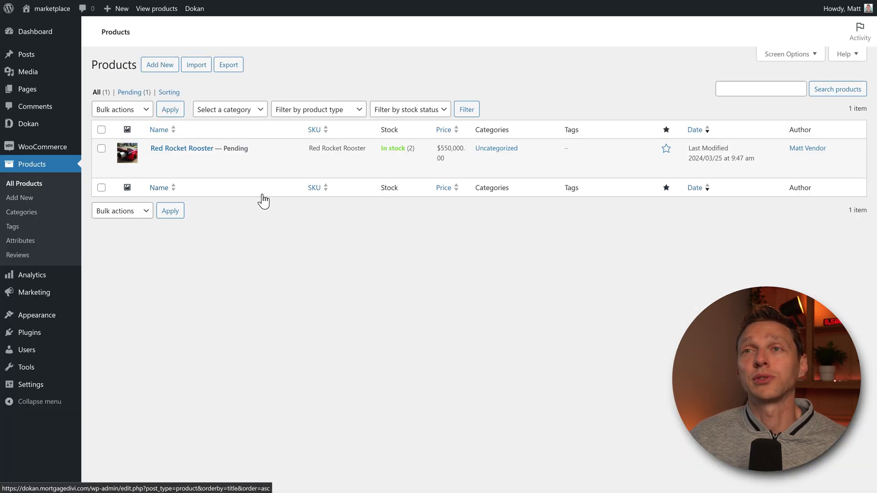
left_click(210, 160)
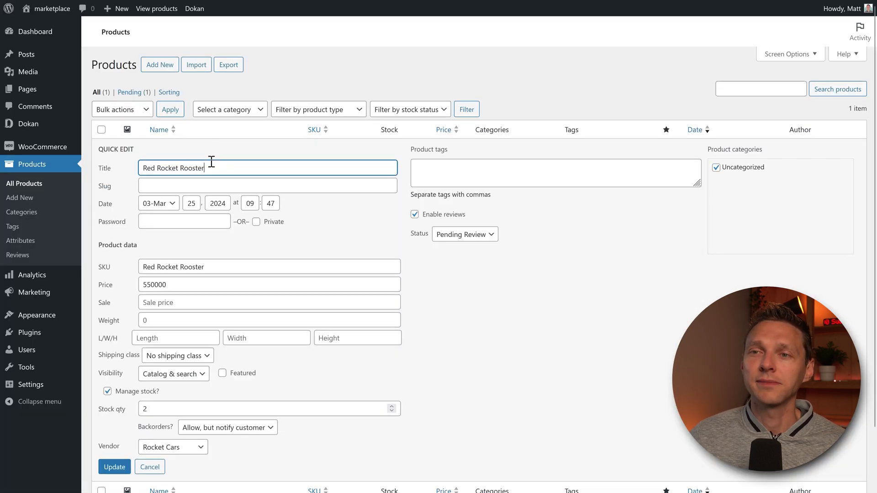
left_click(485, 256)
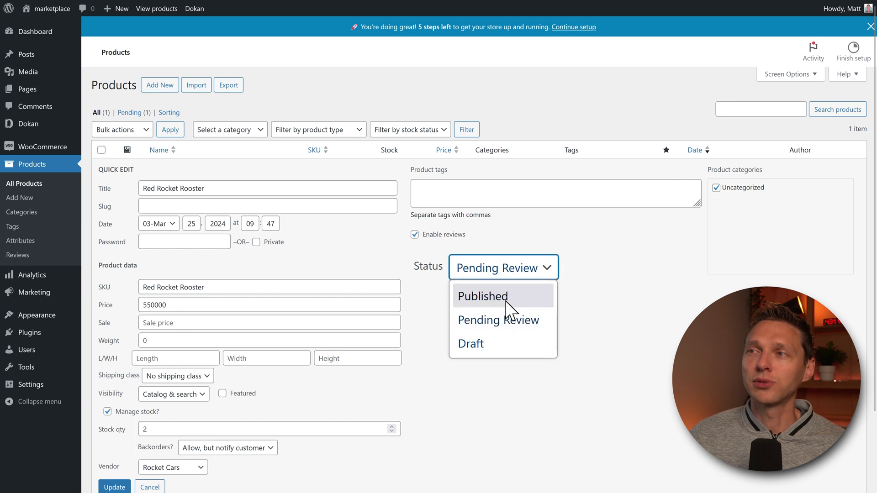
left_click(505, 295)
left_click(114, 485)
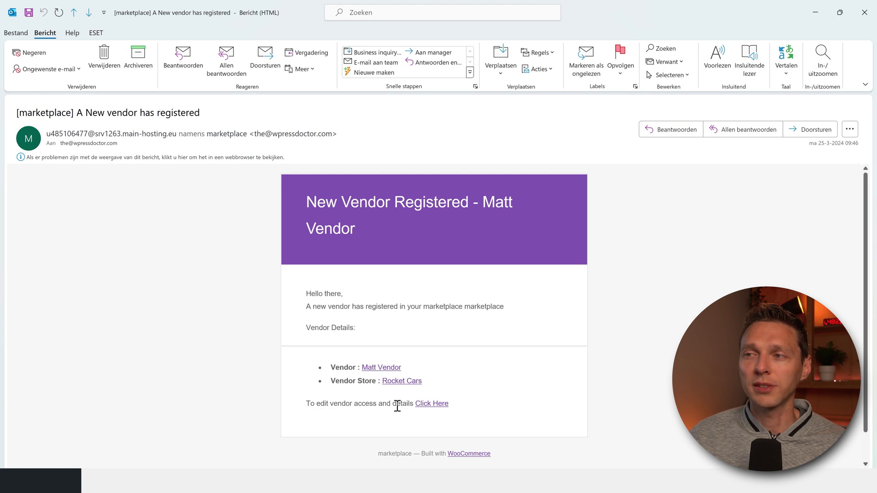
Follow the 'Click Here' link in the New vendor has registered email to reach the vendor's Edit User page
left_click(435, 405)
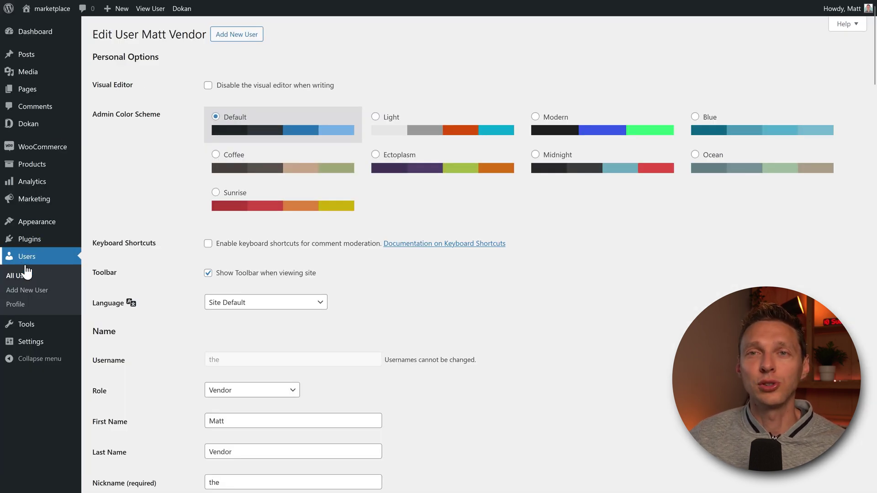
Tick 'Publish product directly' in the vendor's Dokan options and save with Update User
middle_click(646, 214)
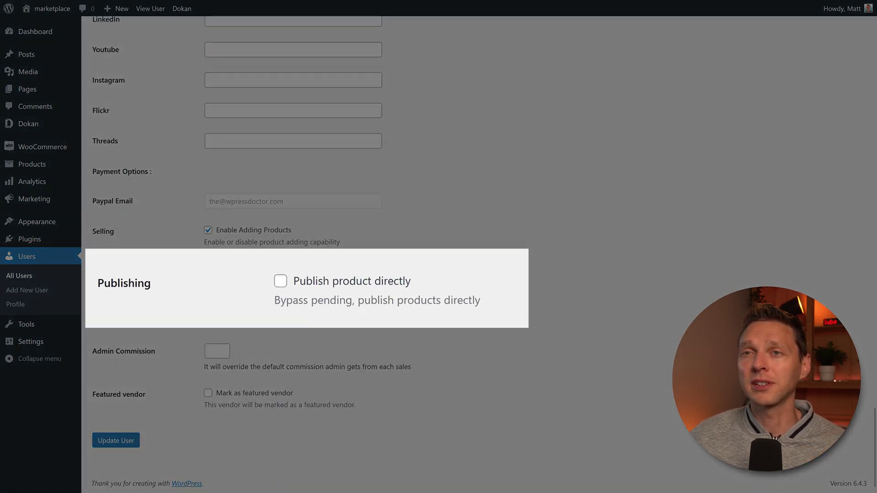
left_click(360, 292)
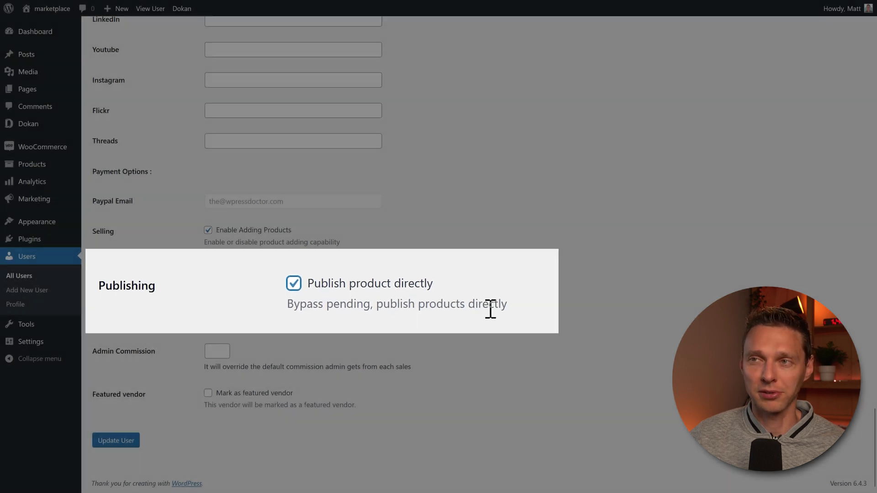
left_click(116, 441)
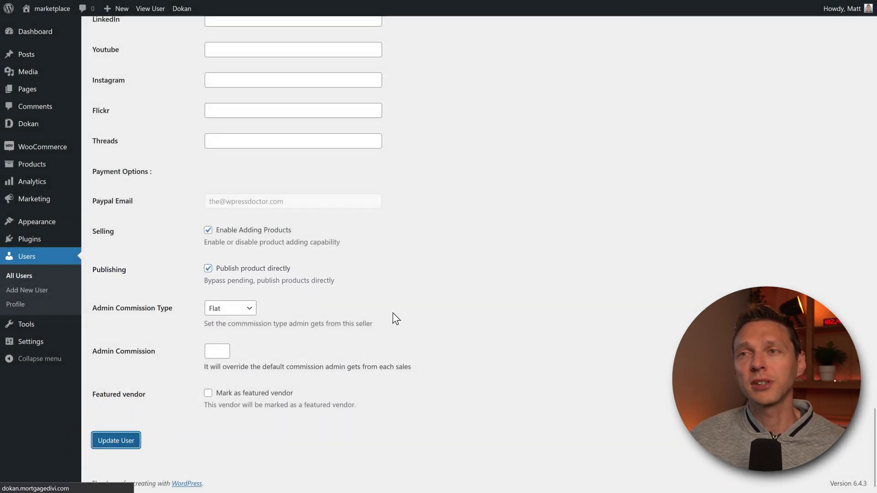